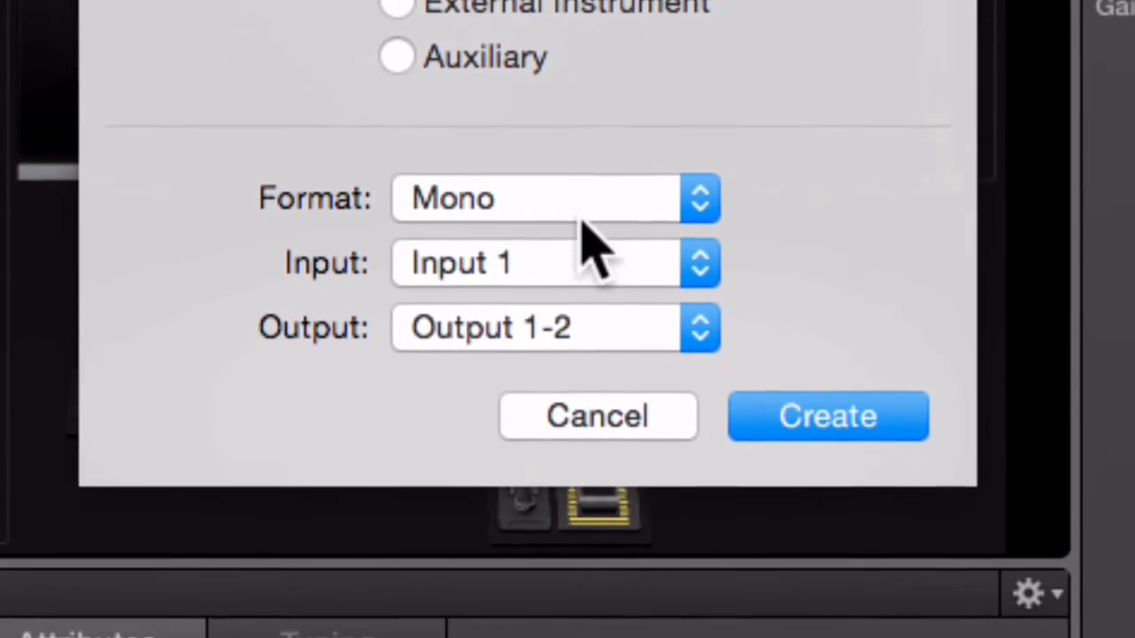
Step: Create a mono audio channel strip using Input 1 and Output 1-2
click(686, 251)
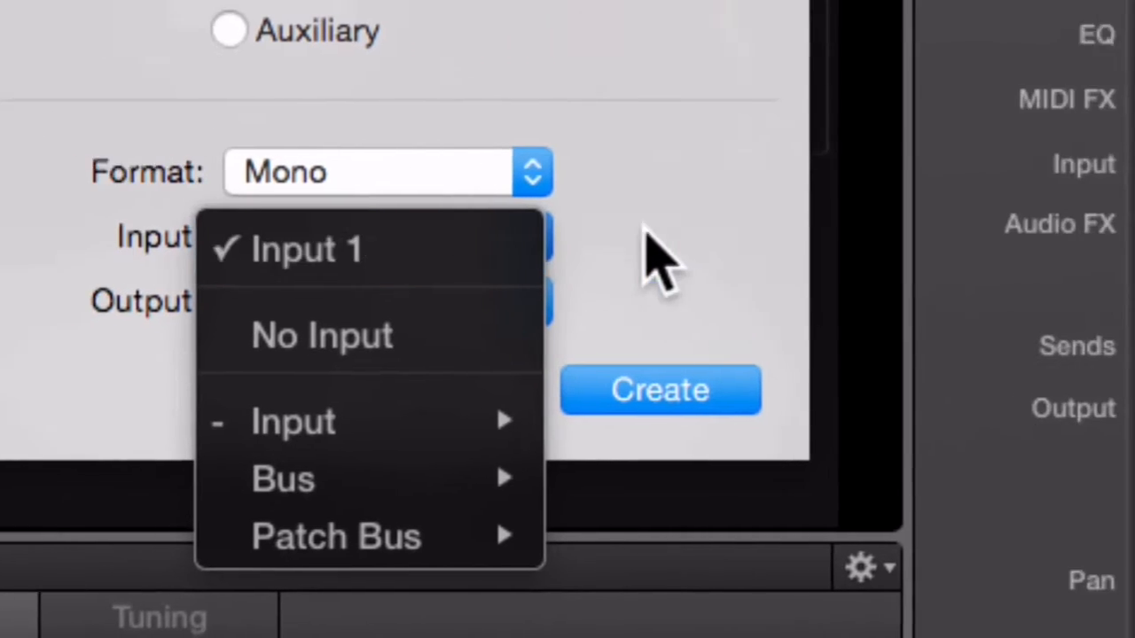
click(842, 266)
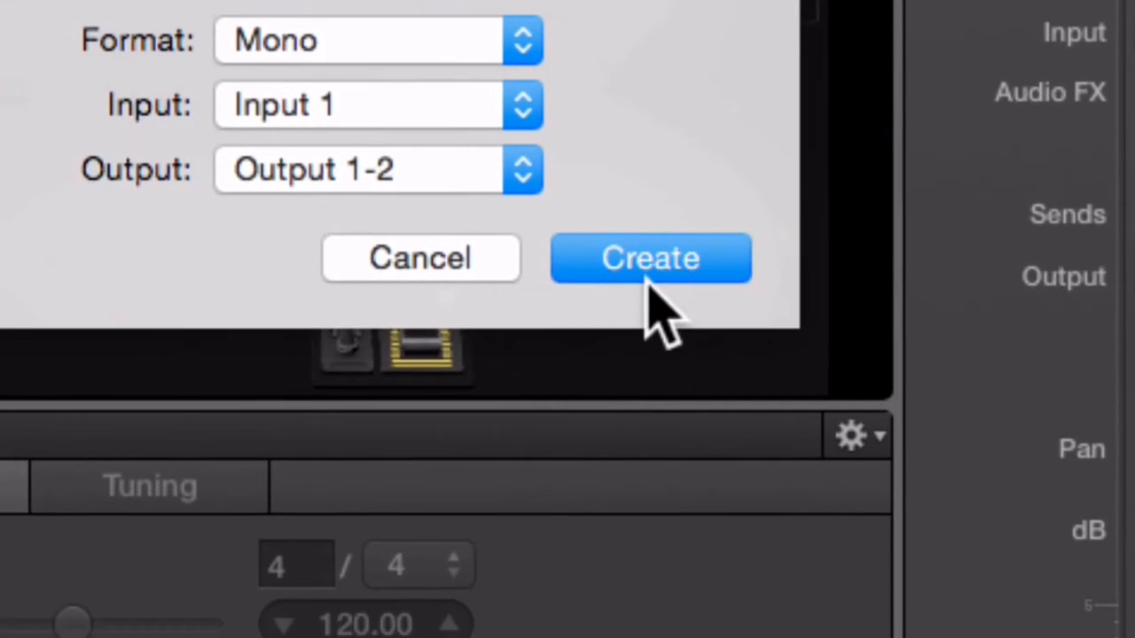
click(647, 263)
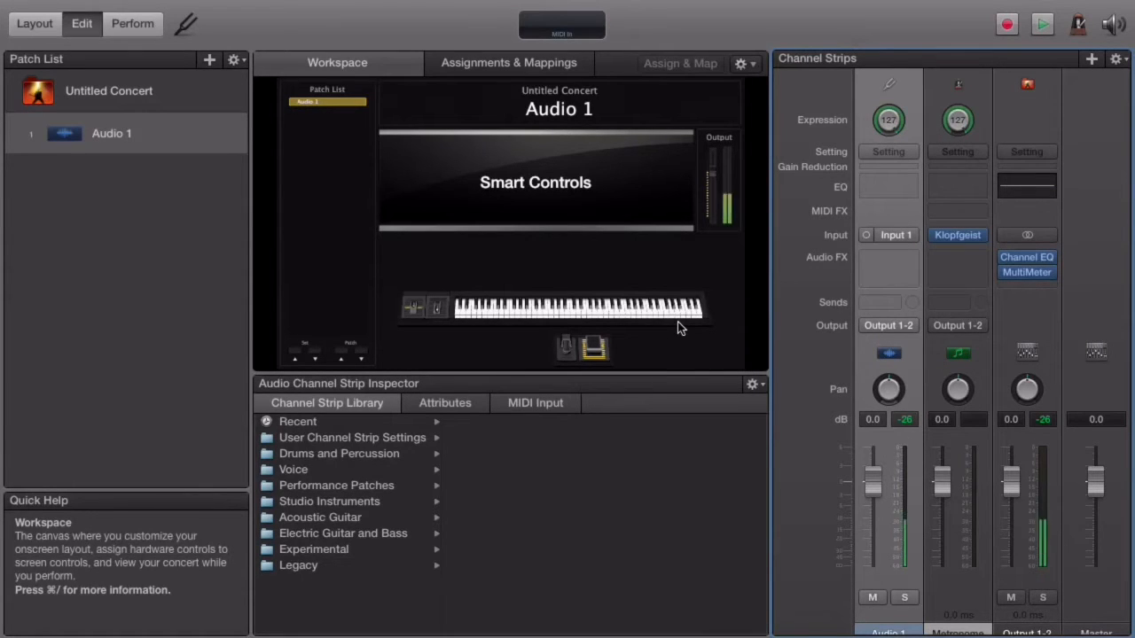
Step: In Audio MIDI Setup, raise the Built-in Microphone's master volume and return it to 0, then go back to MainStage with the Audio Devices window closed
key(super+Tab)
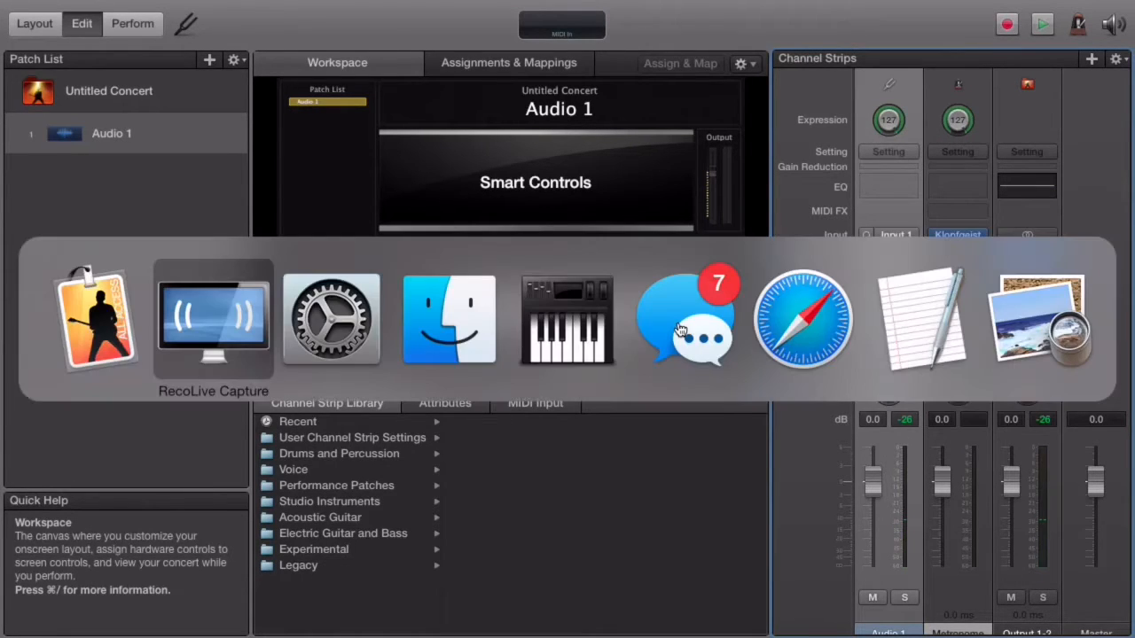
key(super+Tab)
key(super+Tab)
key(super+Tab)
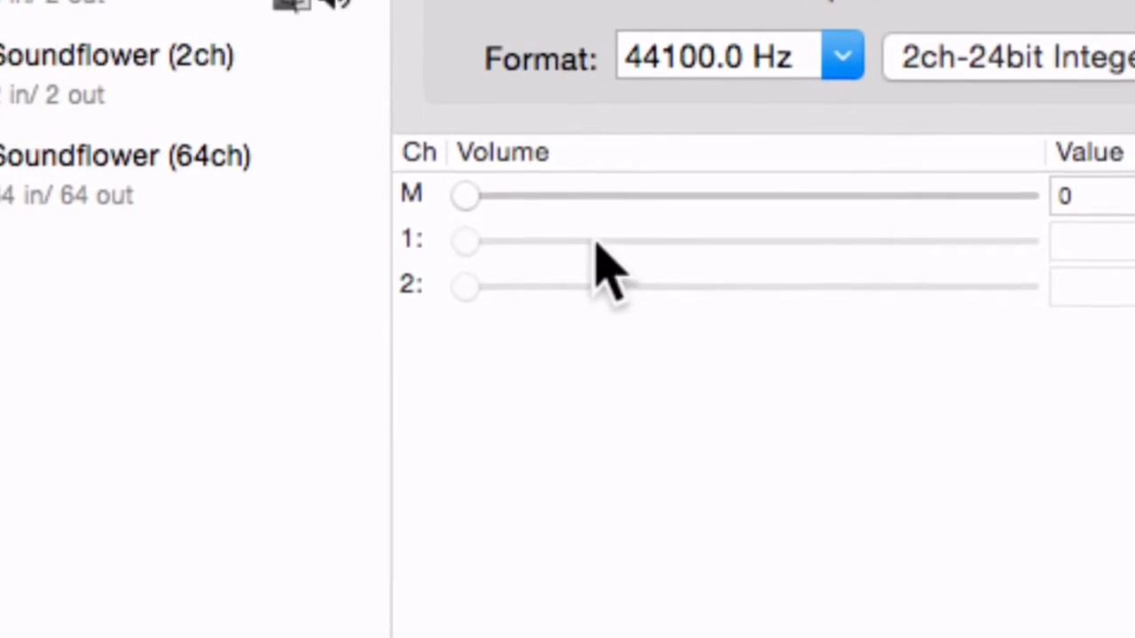
drag(559, 230, 767, 232)
drag(622, 235, 317, 229)
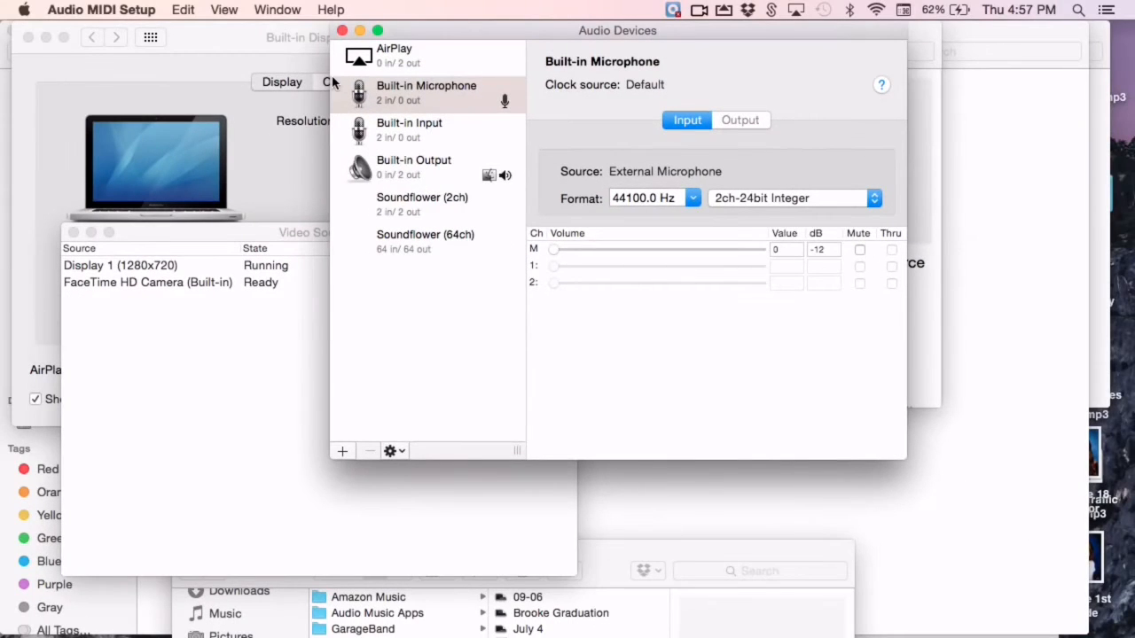
click(342, 31)
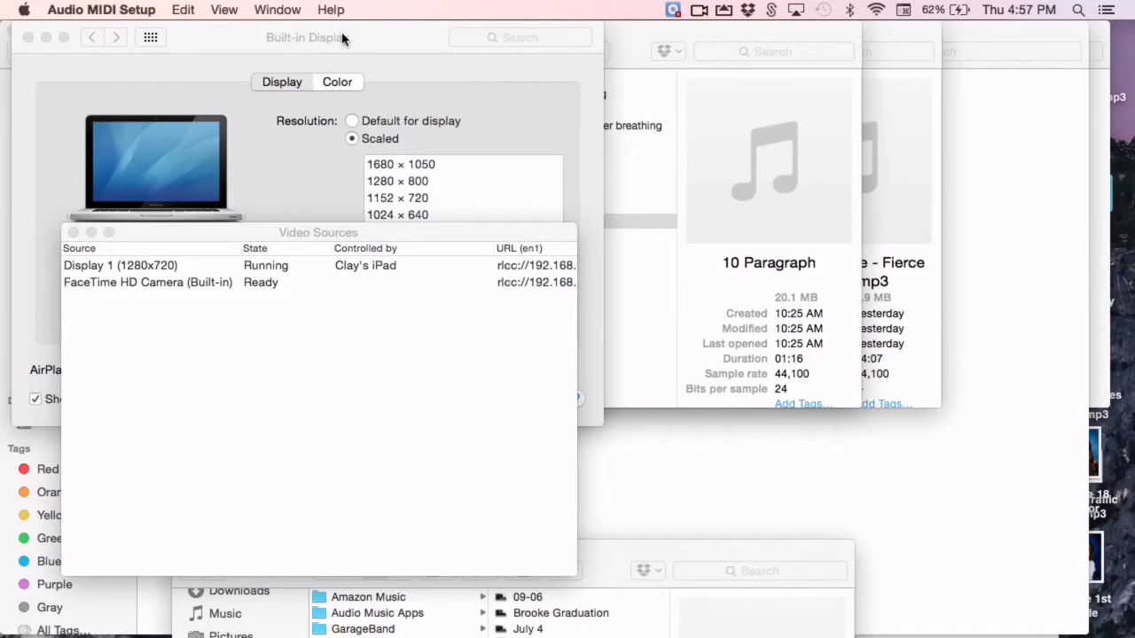
key(super+Tab)
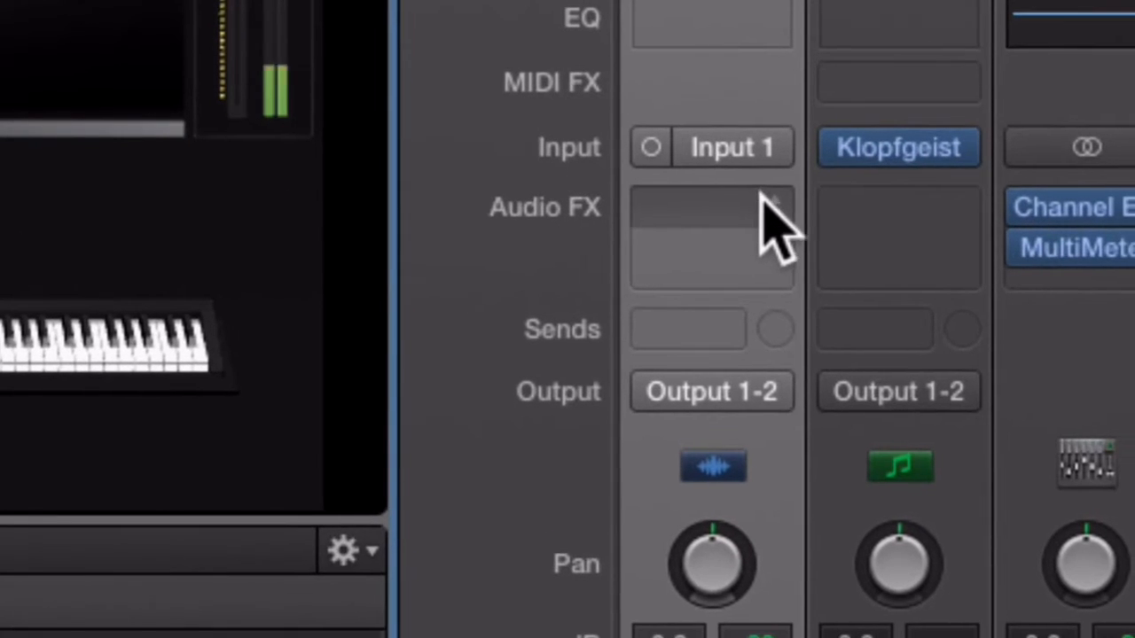
Step: Insert a mono Noise Gate from the Dynamics effects in the first audio effect slot of the Audio 1 strip
click(759, 200)
mouse_move(802, 265)
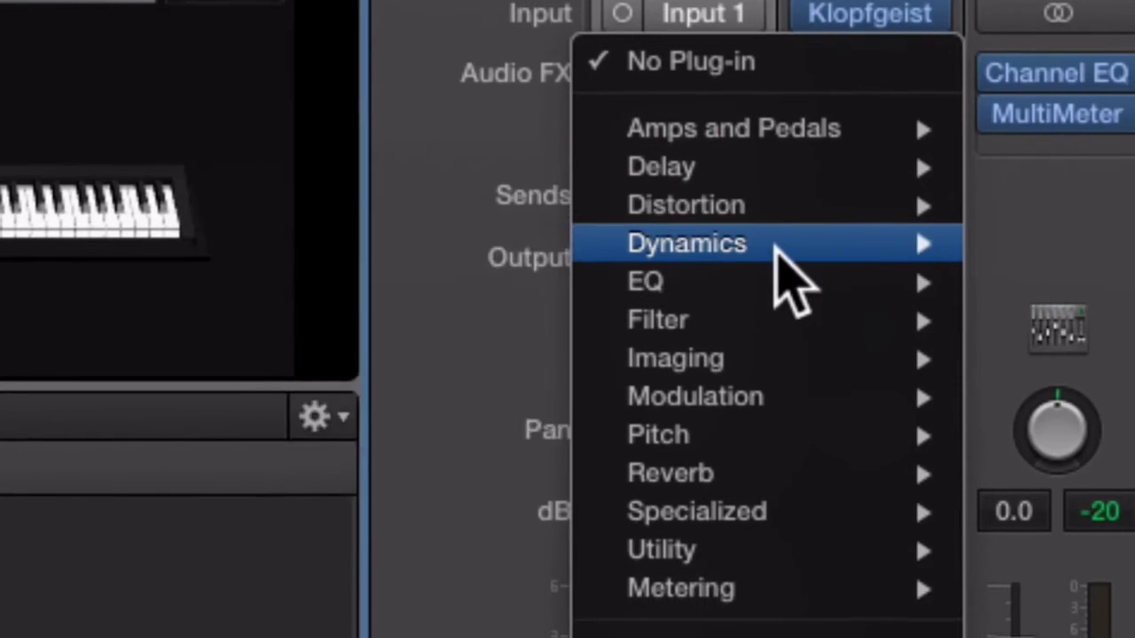
mouse_move(776, 330)
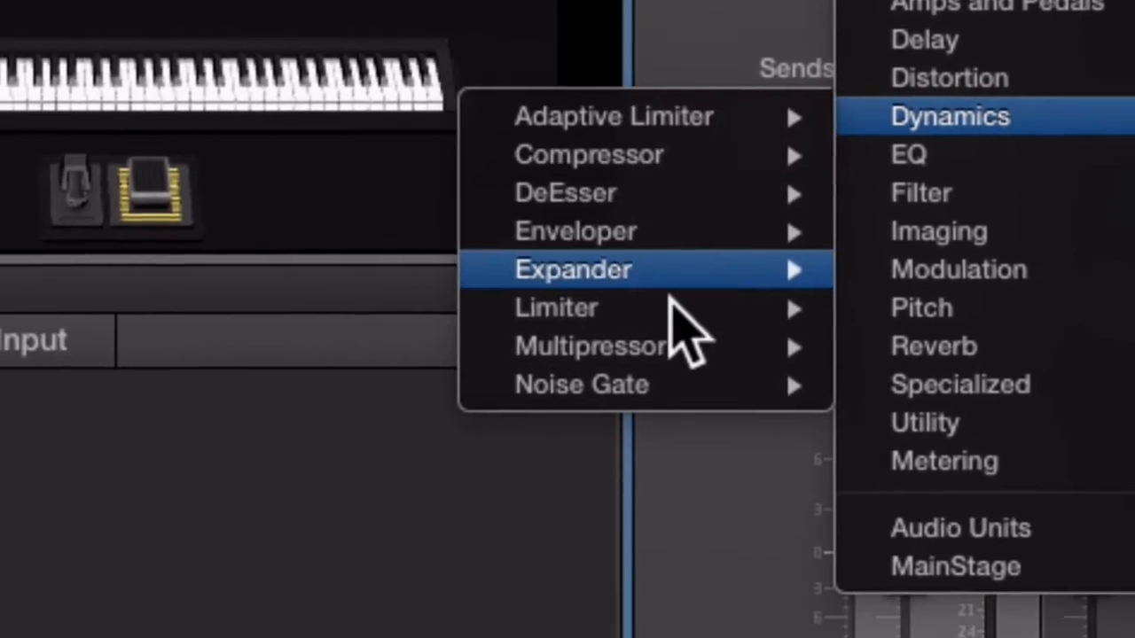
mouse_move(674, 386)
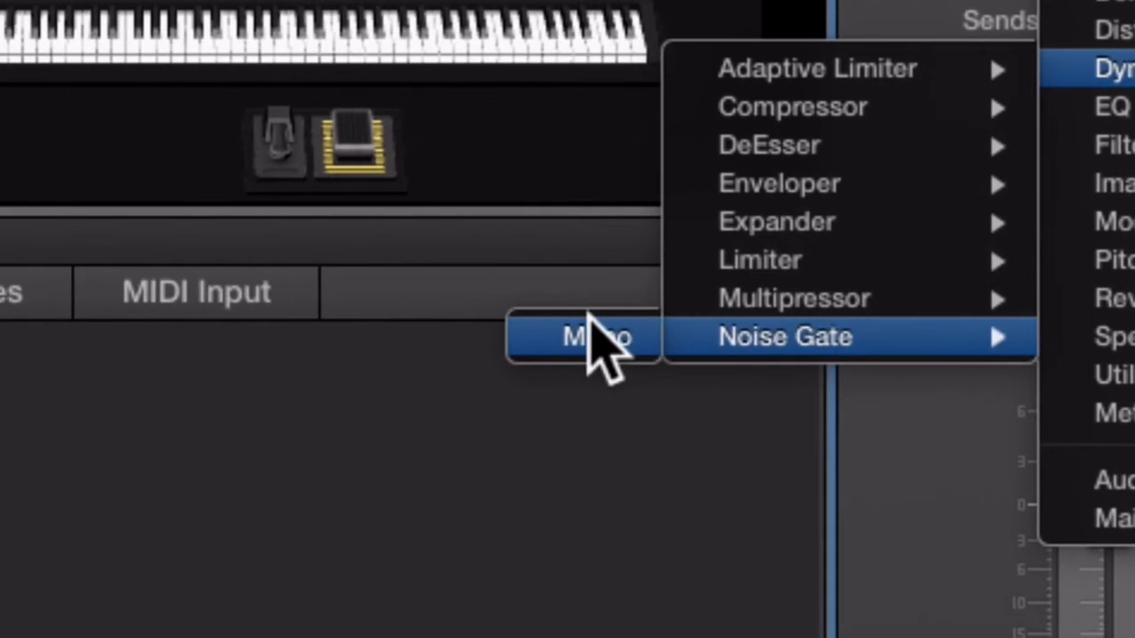
click(383, 379)
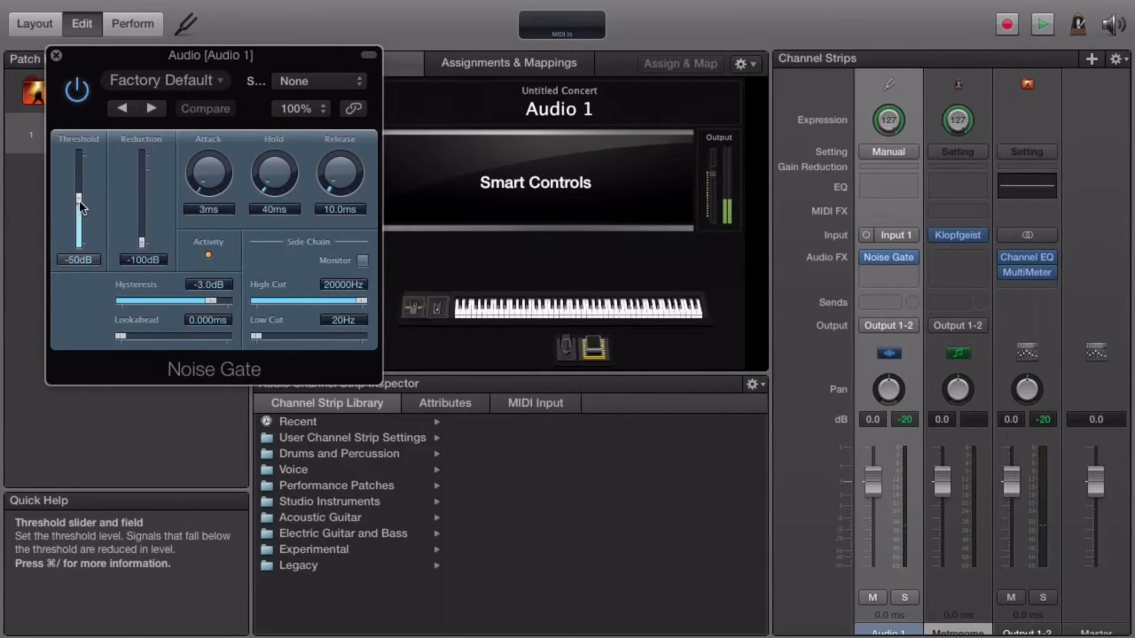
Step: Set the Noise Gate's threshold to -44 dB, hold to 290 ms and release to 108.9 ms, and close its window
mouse_move(80, 207)
mouse_down()
mouse_move(89, 179)
mouse_move(87, 191)
mouse_up()
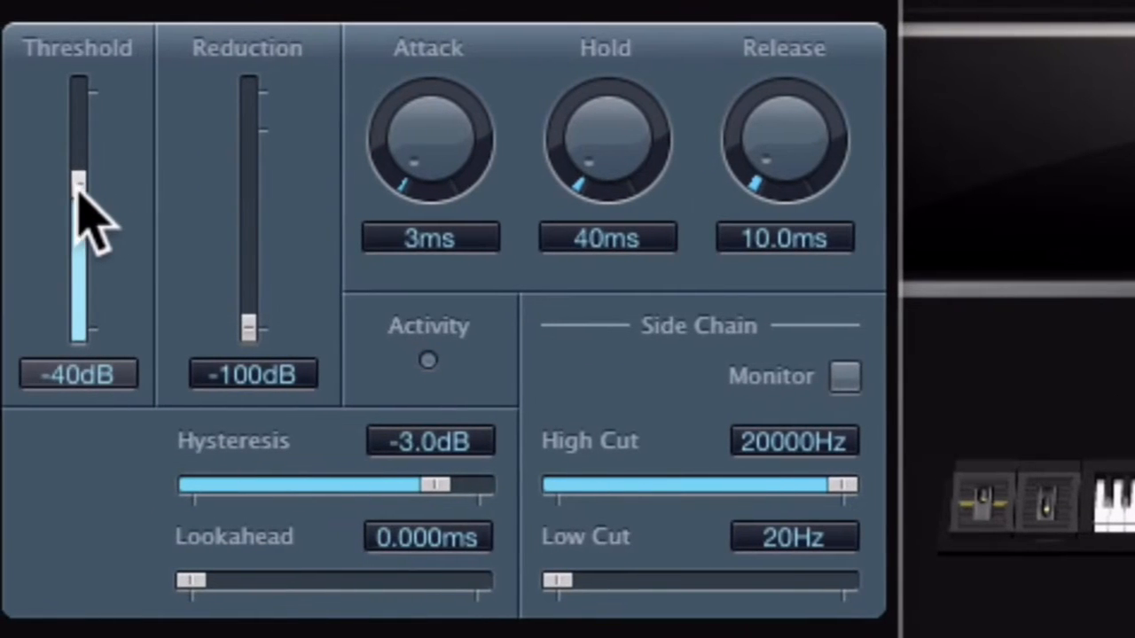
drag(79, 189, 80, 200)
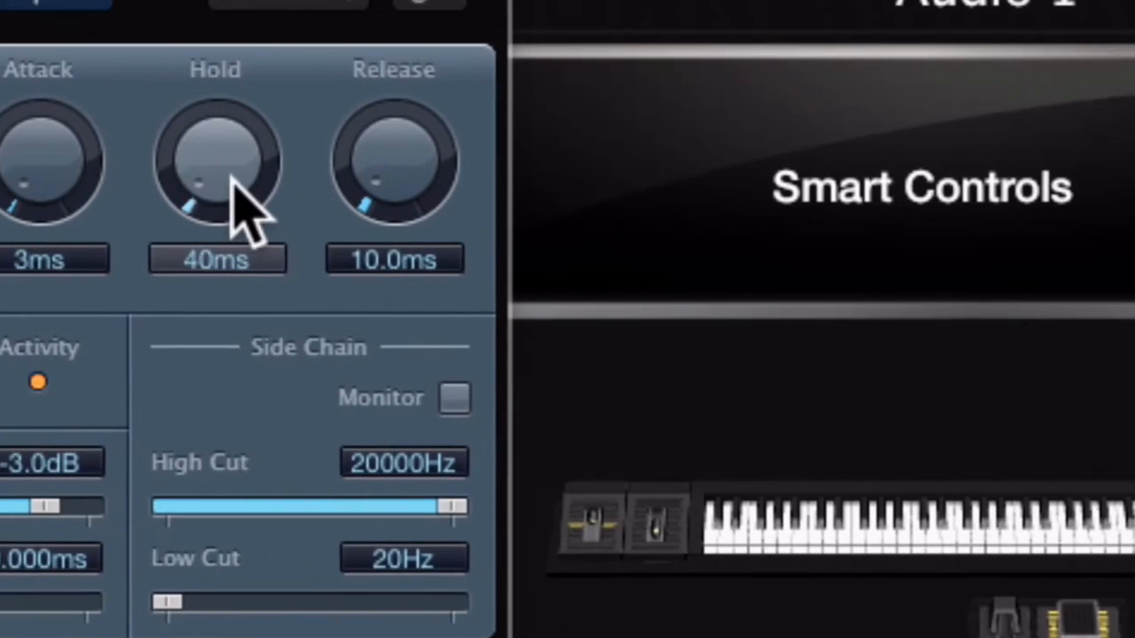
drag(232, 182, 304, 153)
drag(282, 199, 252, 150)
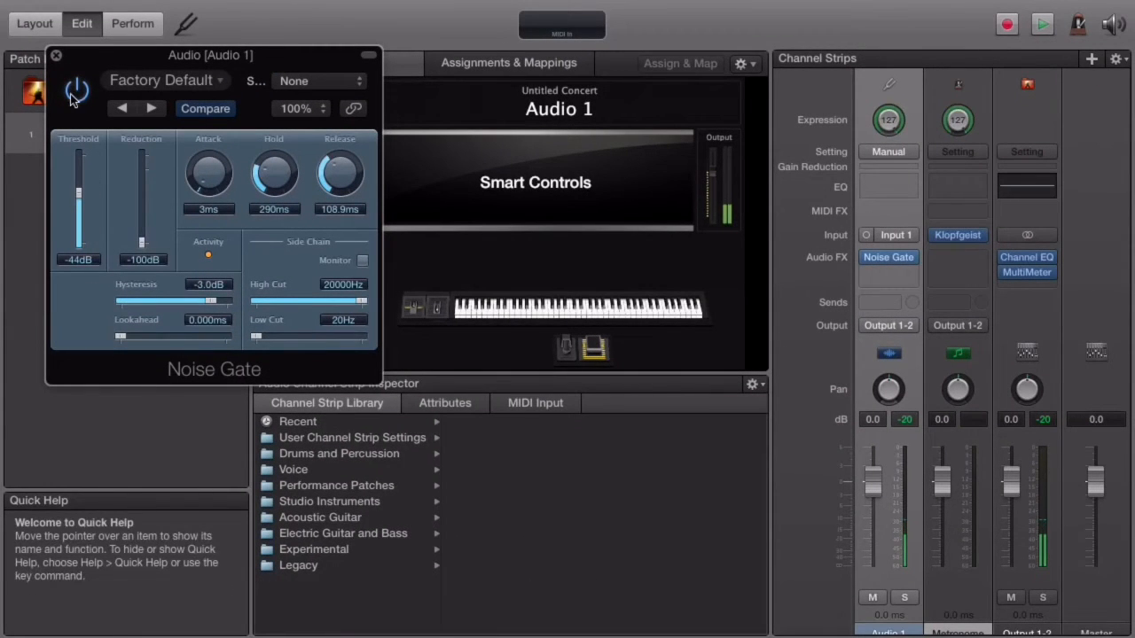
click(56, 57)
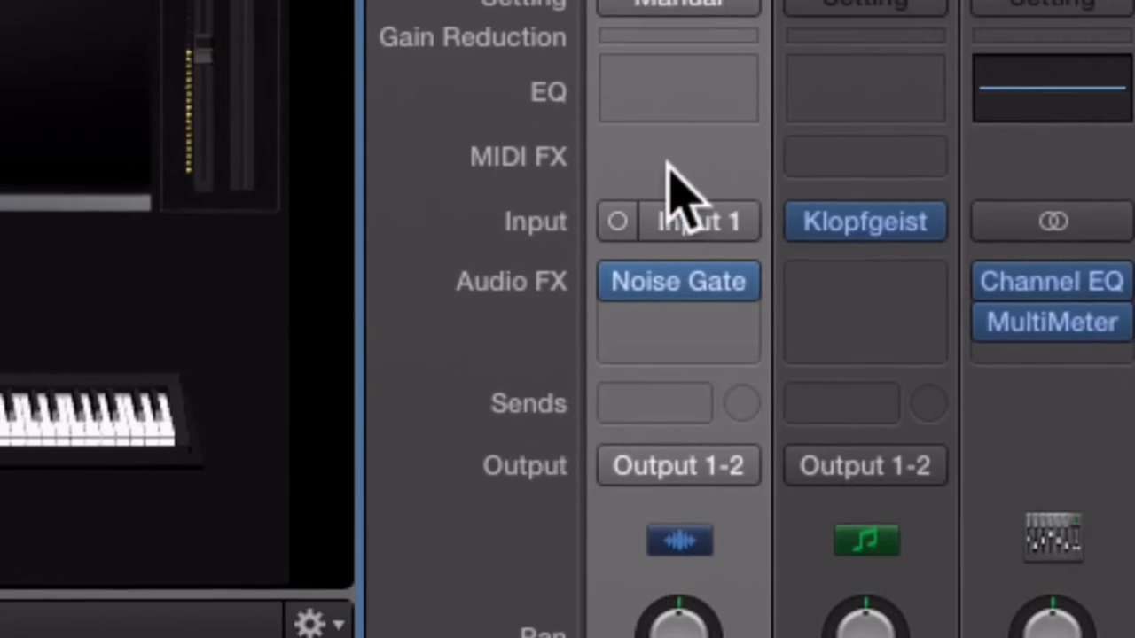
Step: Add a Channel EQ to the Audio 1 strip with the analyzer on and a low-cut filter at 120 Hz, Q 0.93
click(669, 98)
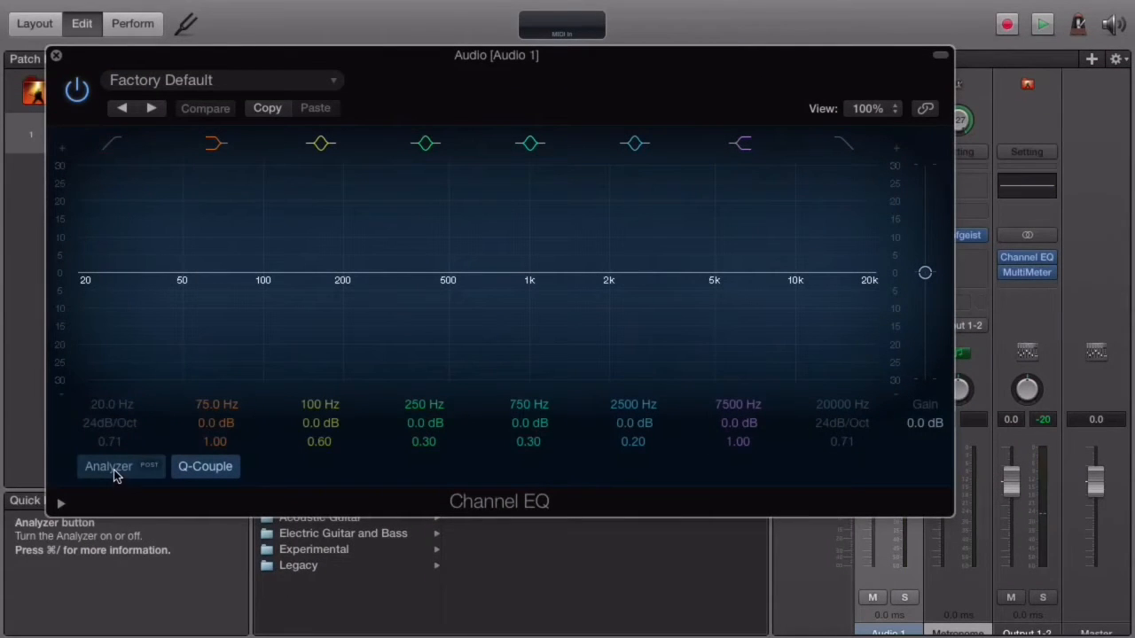
click(114, 470)
click(117, 142)
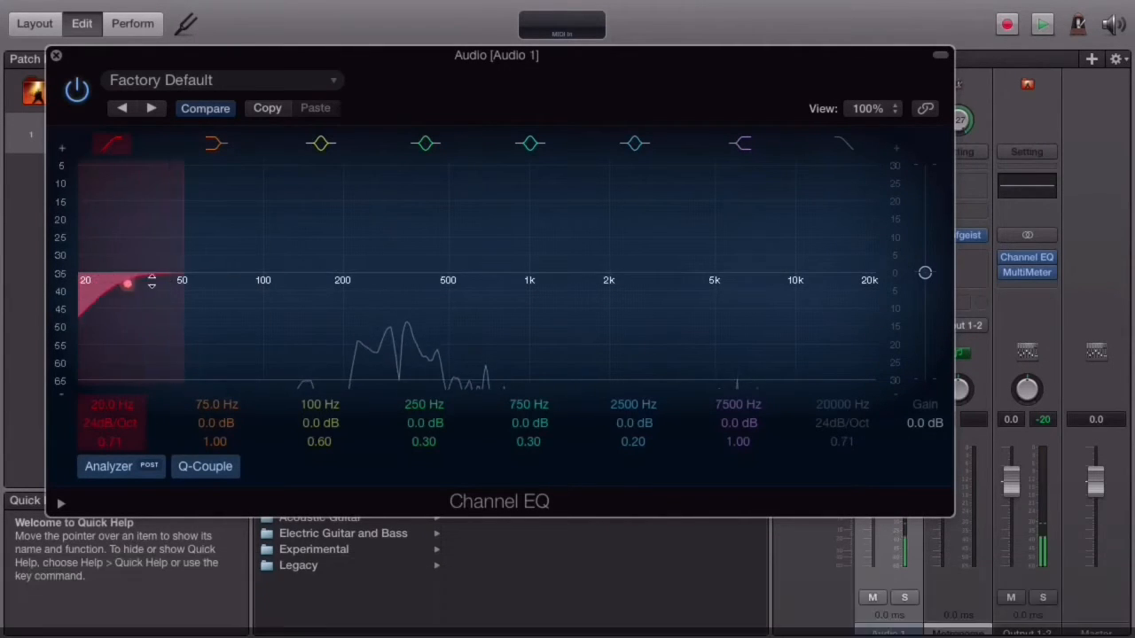
drag(151, 282, 304, 274)
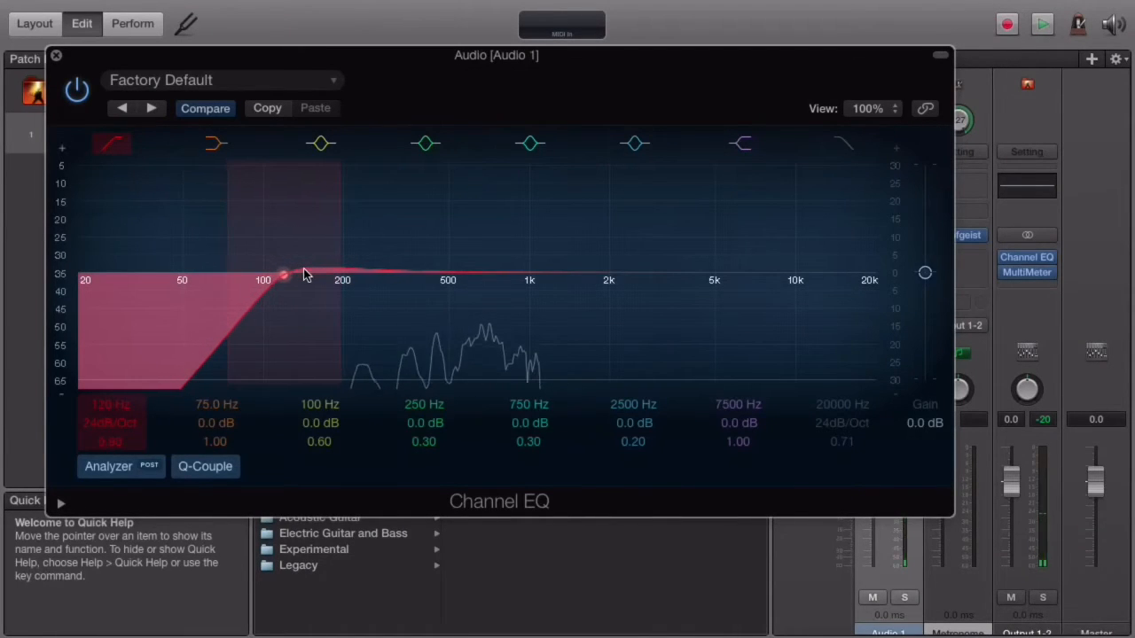
Step: Set the EQ's 750 Hz band to -3.0 dB at 690 Hz and its high shelf to +4.5 dB at 2900 Hz
drag(459, 289, 450, 307)
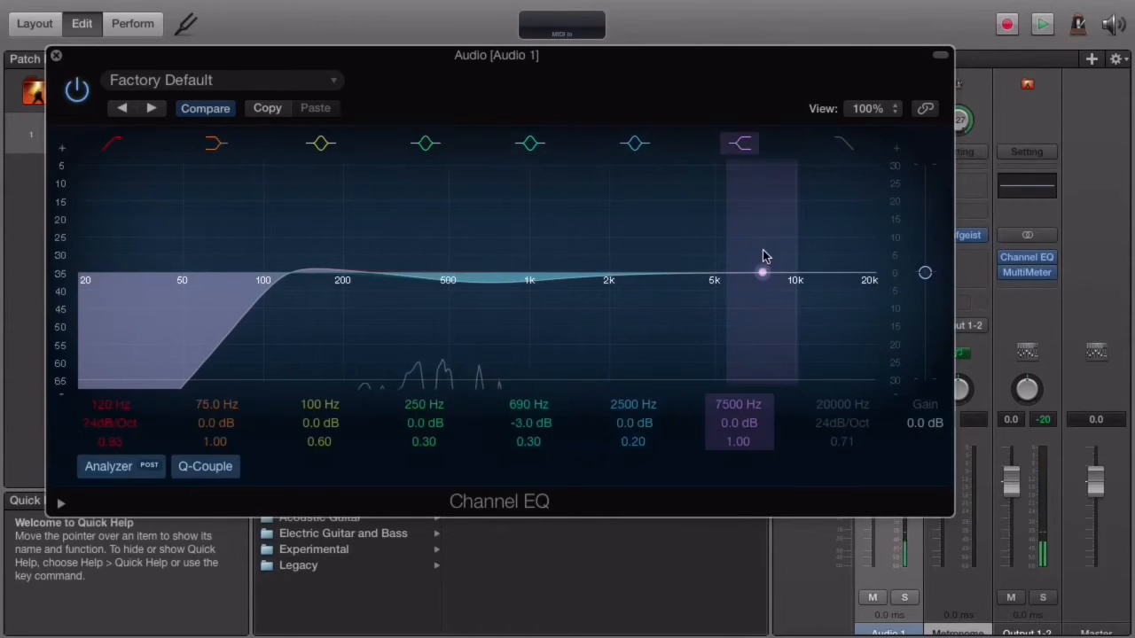
drag(759, 255, 644, 233)
Step: Enable the EQ's high-cut filter at 17600 Hz and close the Channel EQ window
click(843, 144)
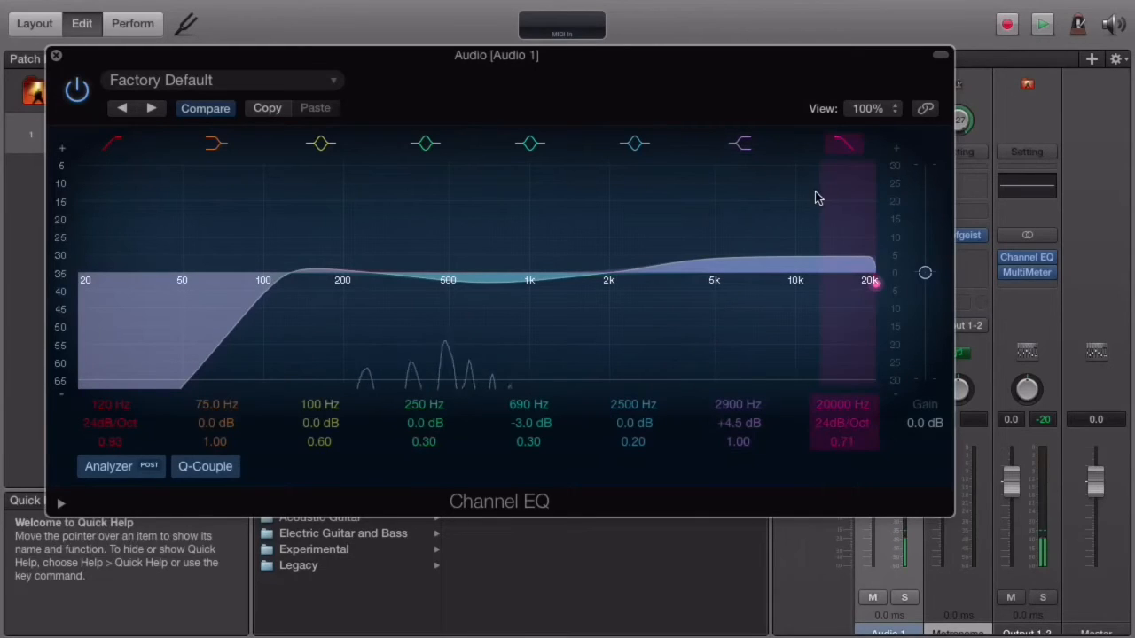
drag(813, 193, 806, 193)
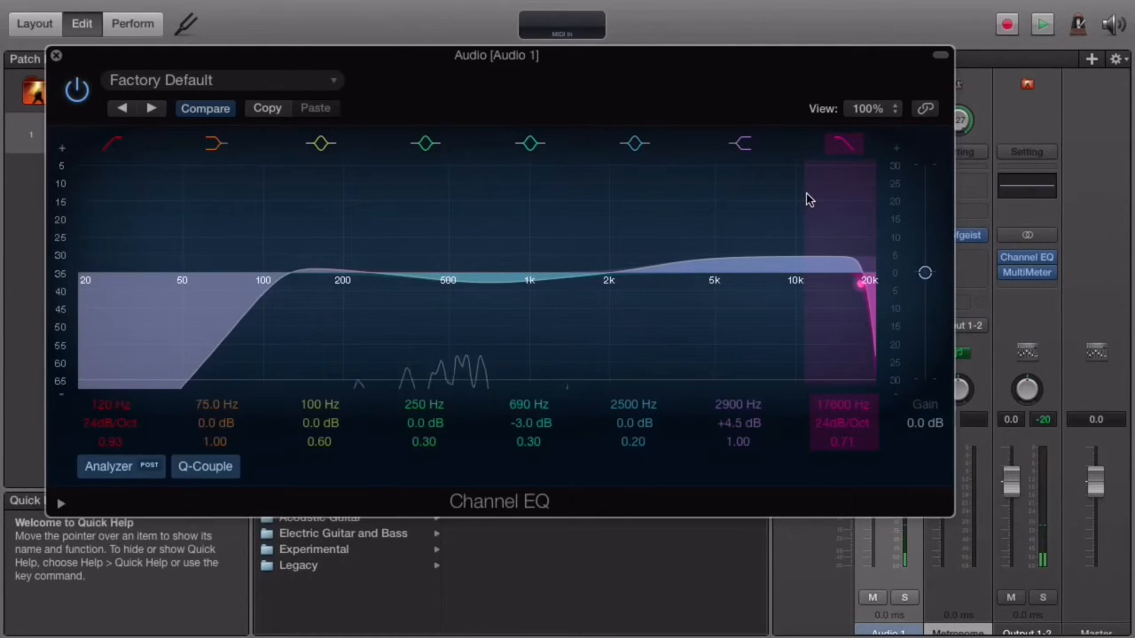
click(56, 58)
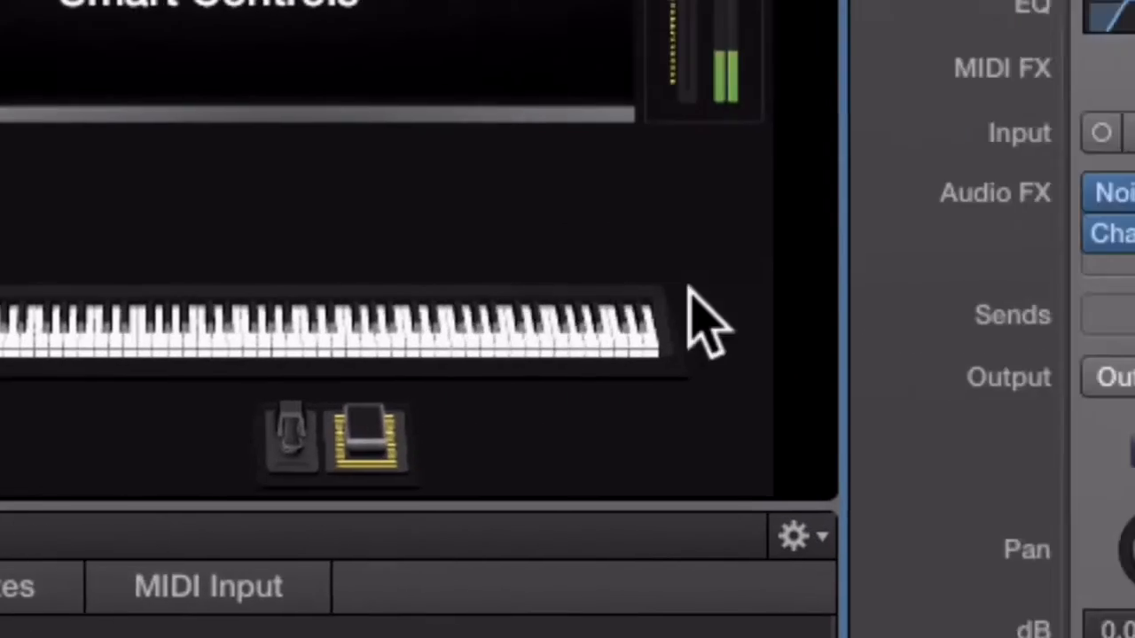
Step: Insert a mono Compressor below the Channel EQ on the Audio 1 strip and choose its Vintage Opto model
click(832, 282)
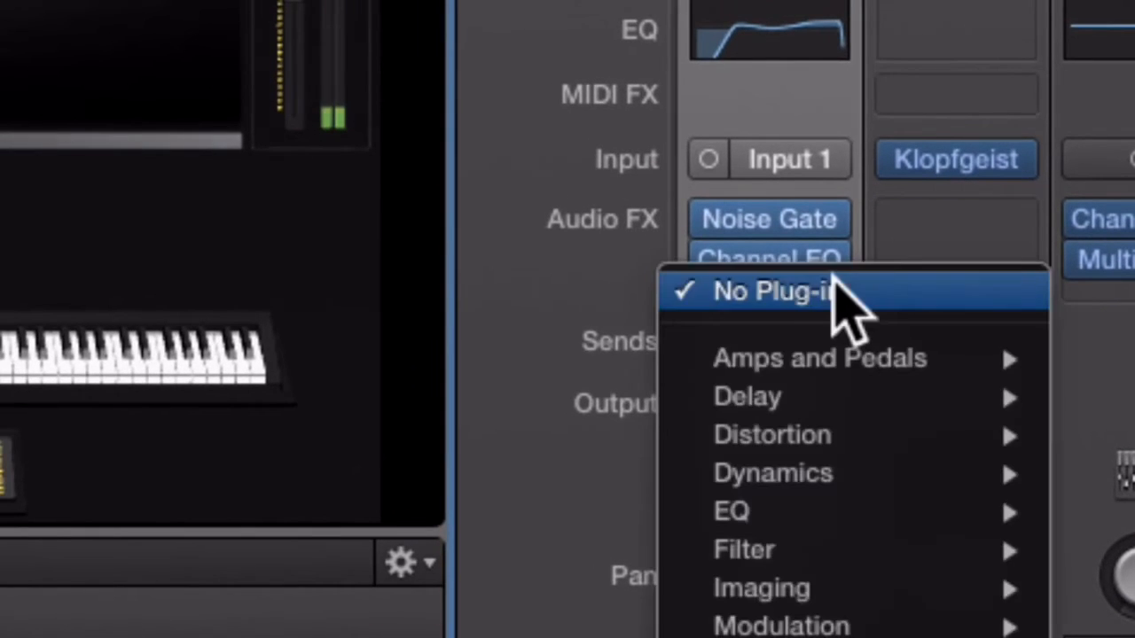
mouse_move(838, 476)
mouse_move(505, 506)
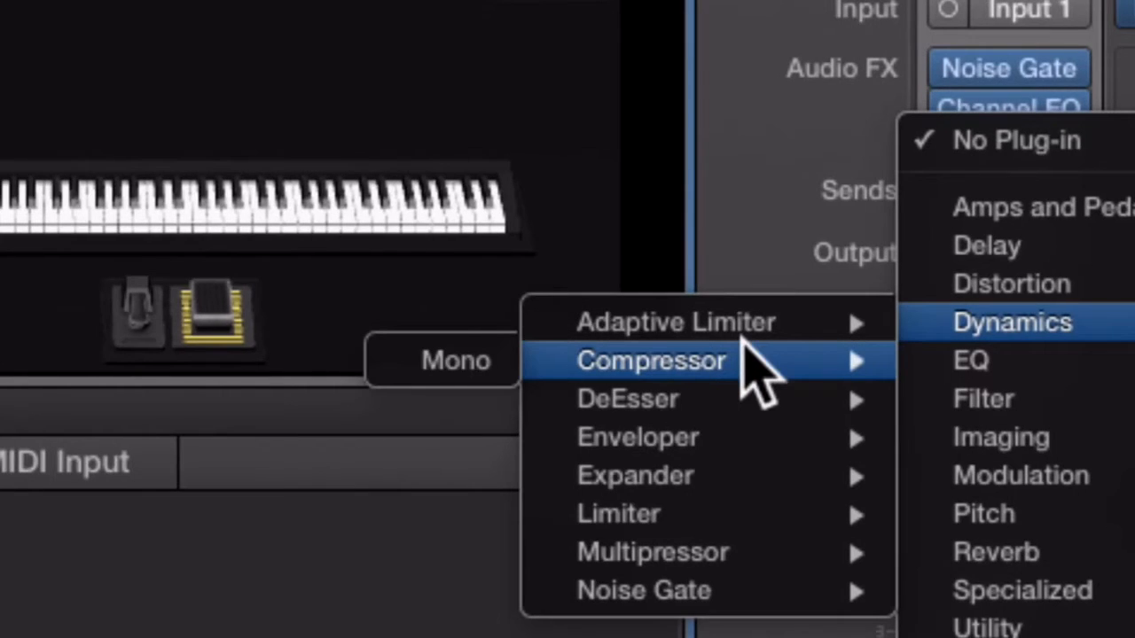
click(486, 360)
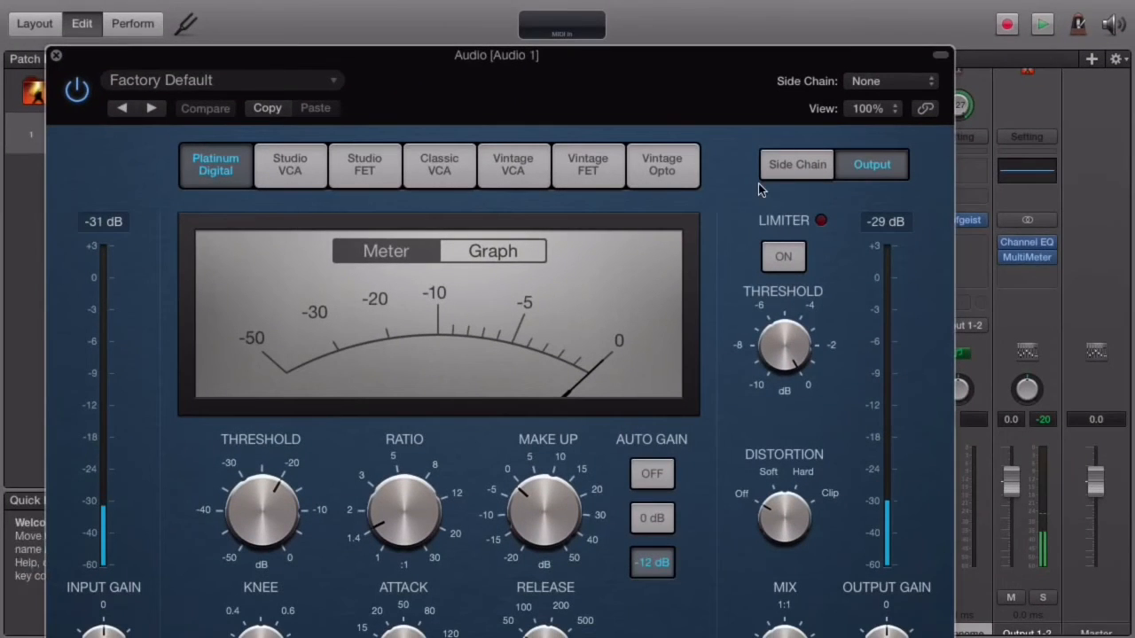
click(670, 163)
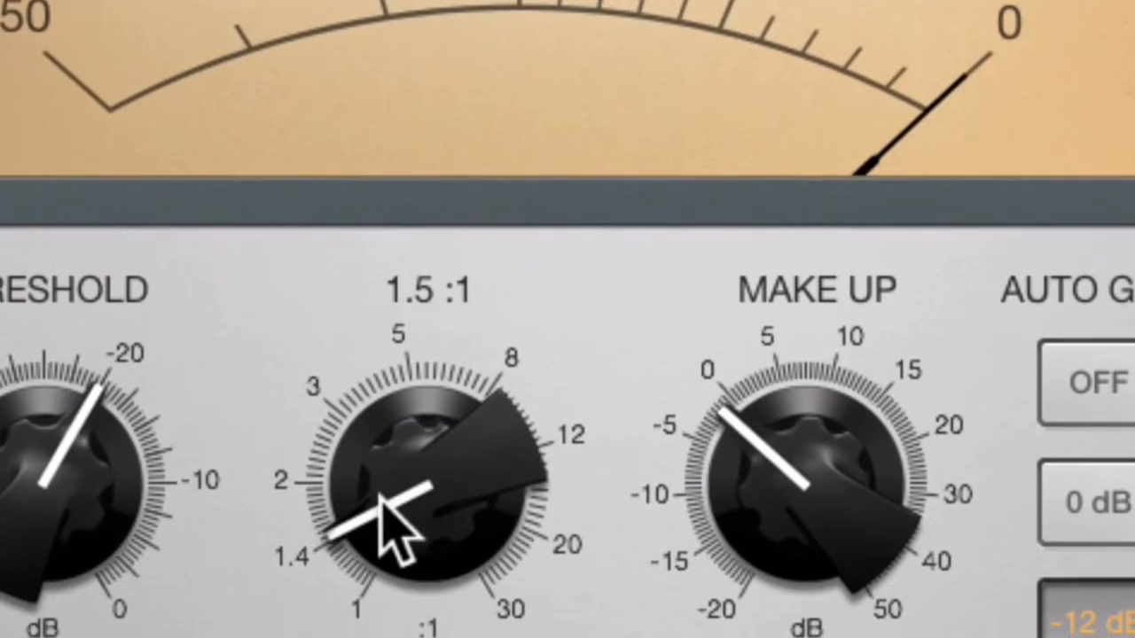
Step: Set the Compressor's ratio to 3.9:1 and threshold to -33.0 dB, and close its window
drag(388, 493, 593, 386)
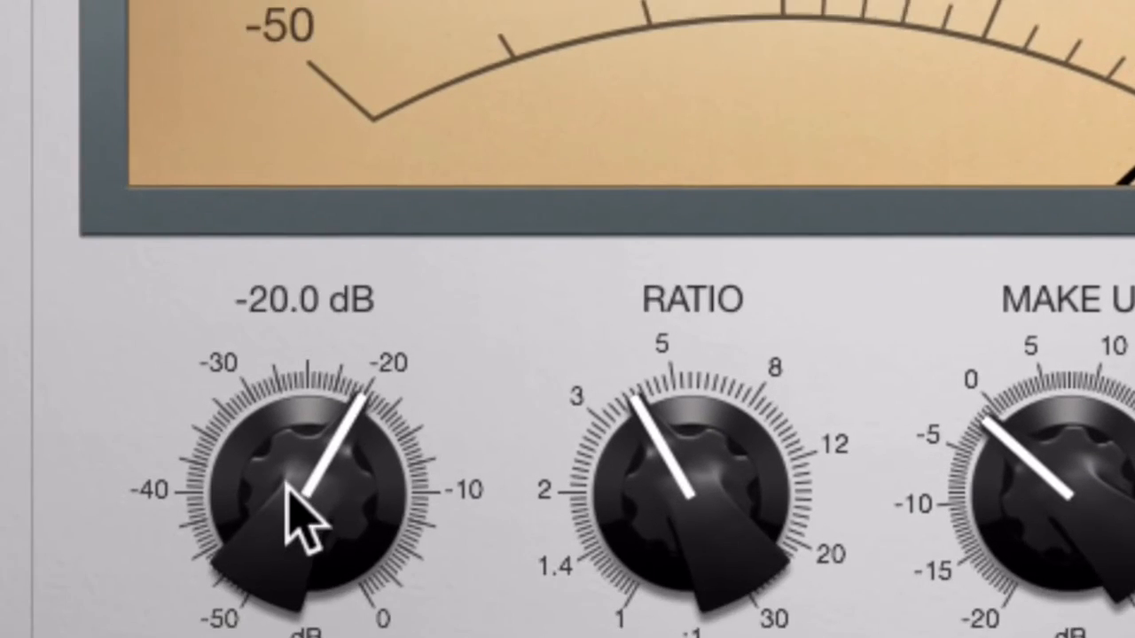
drag(286, 474, 294, 514)
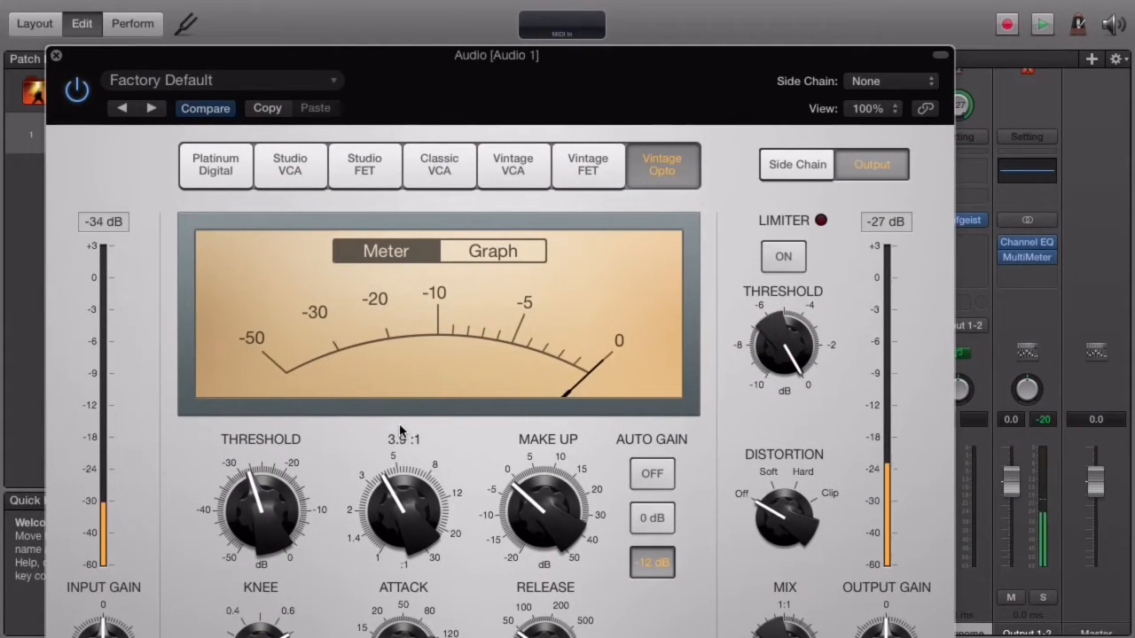
drag(263, 509, 264, 536)
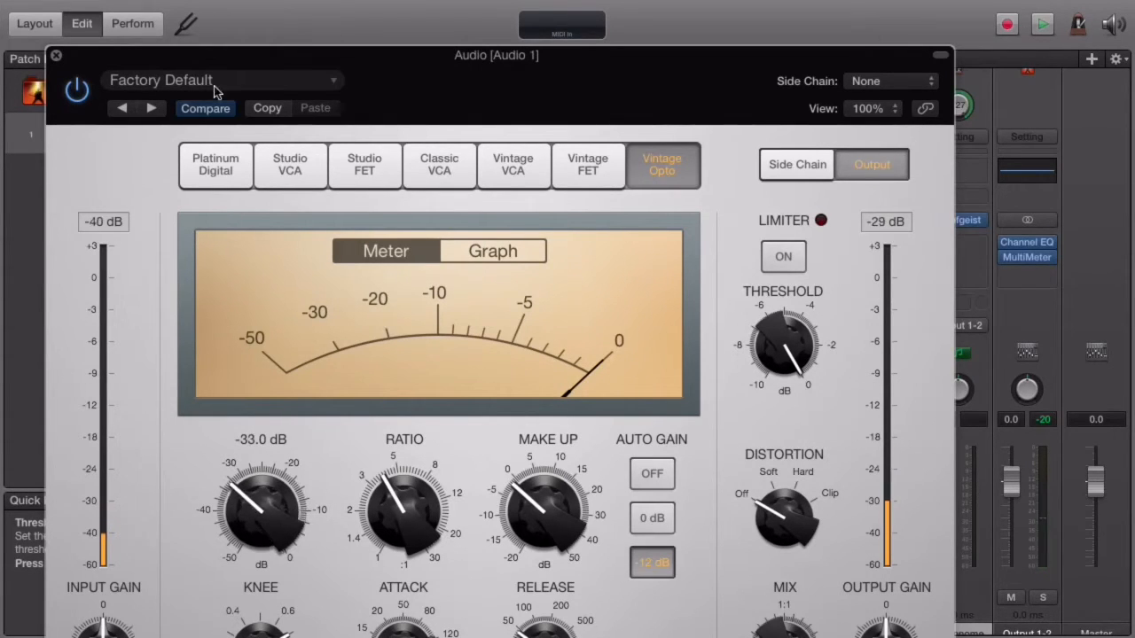
drag(234, 61, 344, 39)
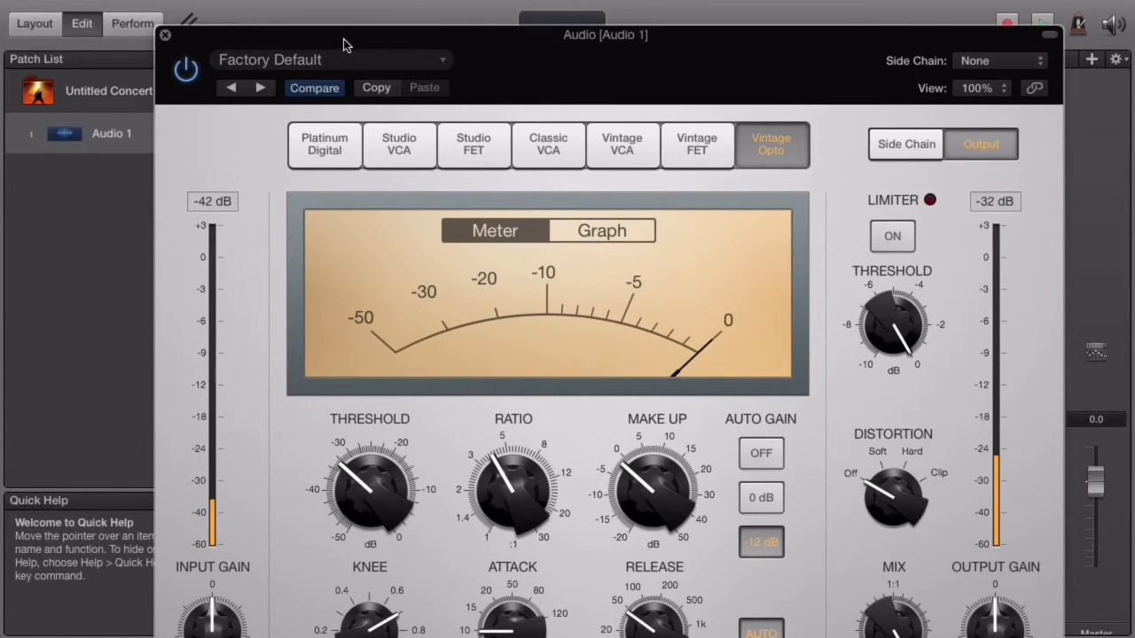
click(165, 34)
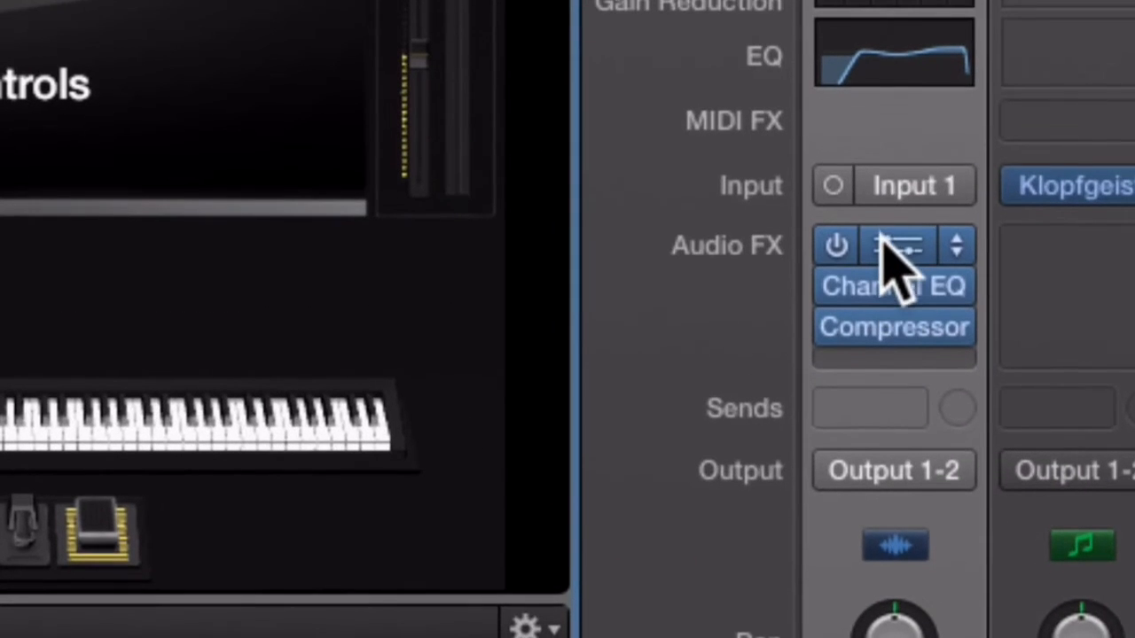
Step: Reopen the Audio 1 strip's Noise Gate, lower its threshold to -52 dB and close it
click(885, 241)
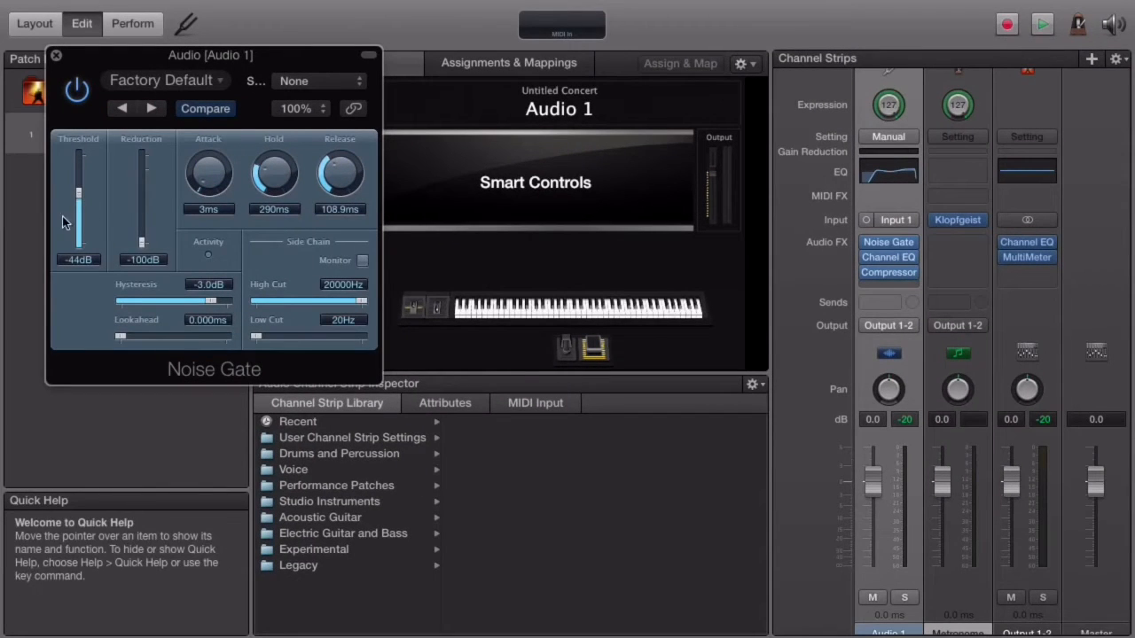
drag(80, 200, 80, 207)
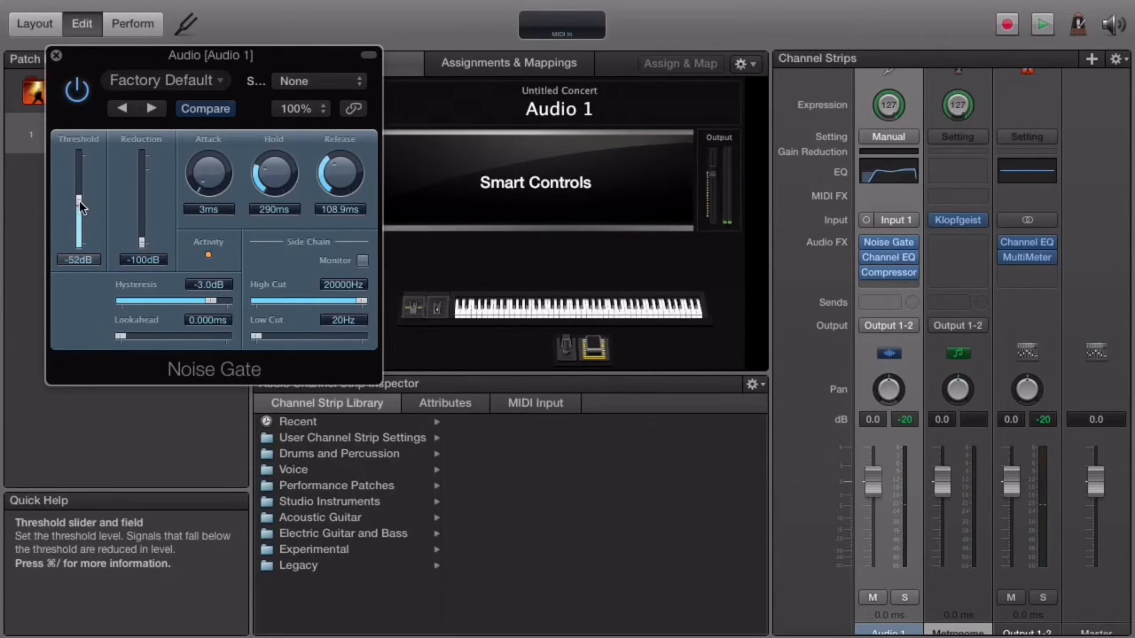
click(56, 57)
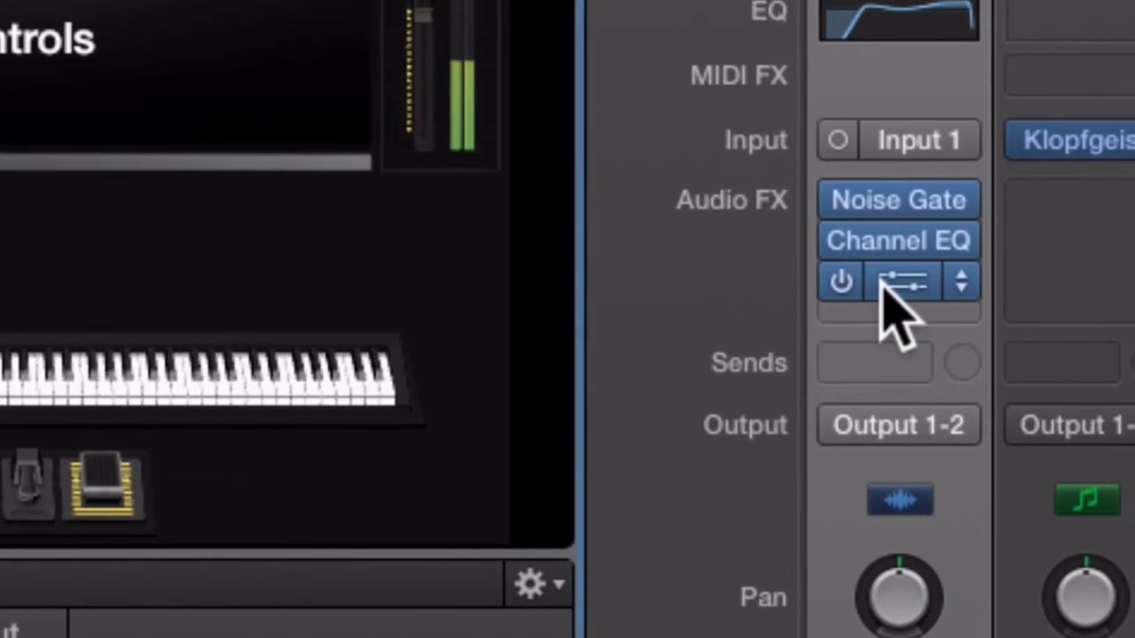
Step: Reopen the Audio 1 strip's Compressor, lower its threshold to about -36 dB, lengthen its attack to about 15 ms and close it
click(882, 275)
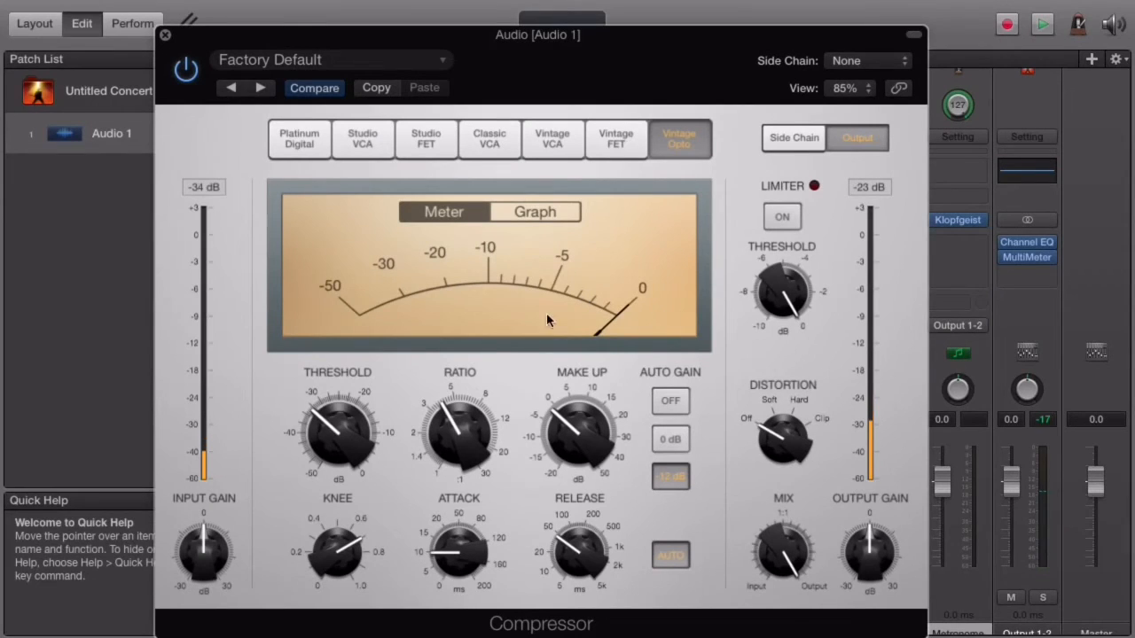
mouse_move(336, 425)
mouse_move(337, 431)
mouse_down()
mouse_move(329, 464)
mouse_move(340, 432)
mouse_up()
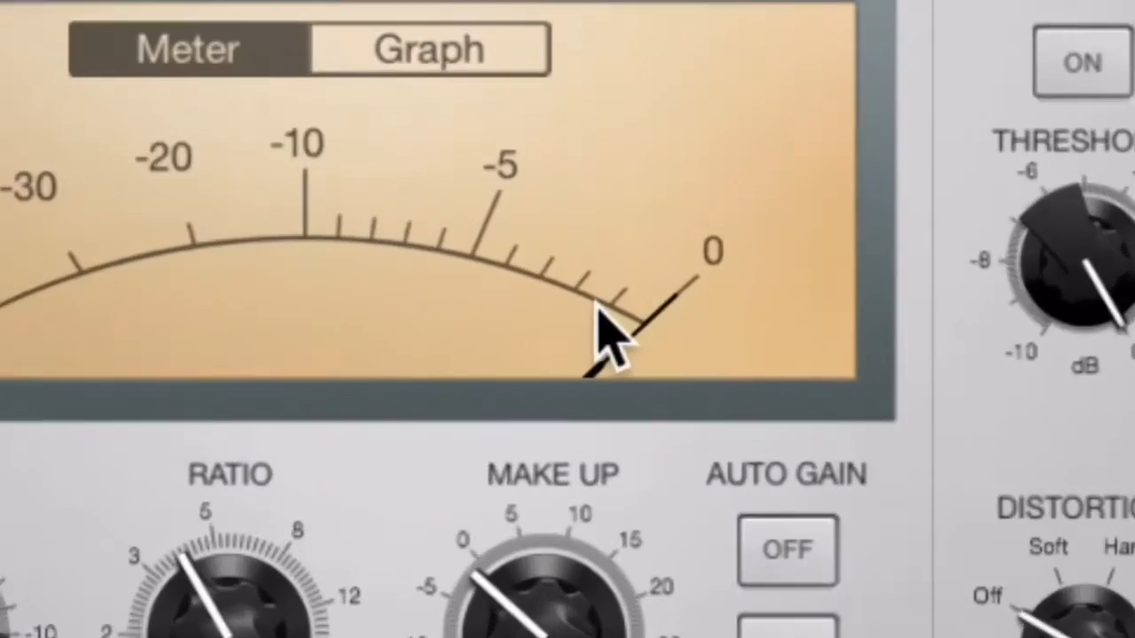
drag(488, 544, 458, 523)
drag(489, 467, 482, 467)
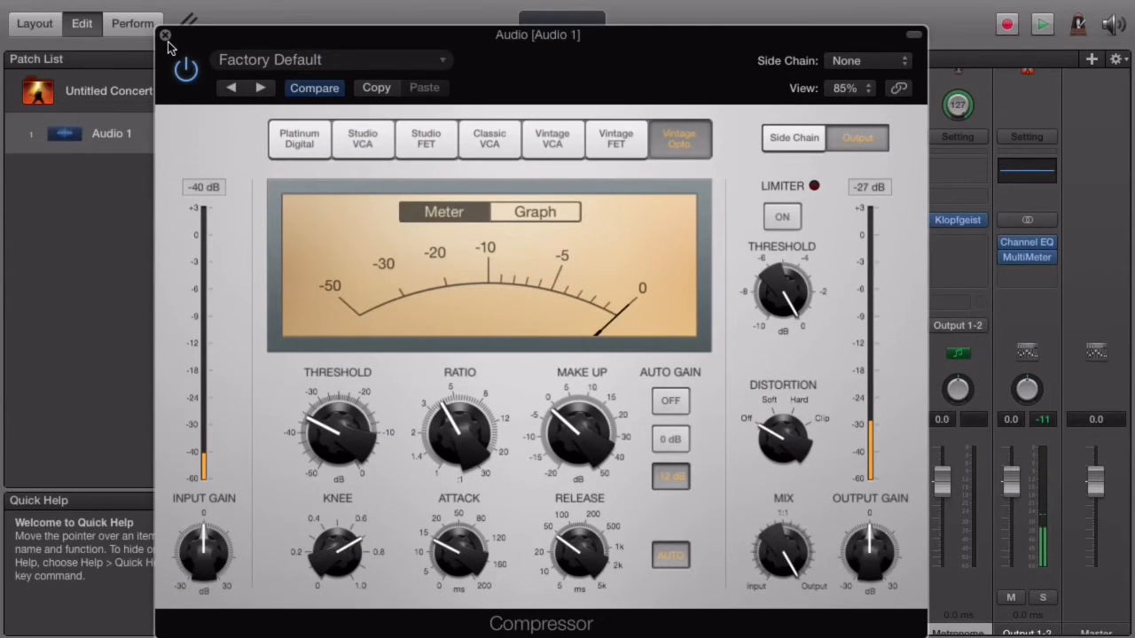
click(166, 37)
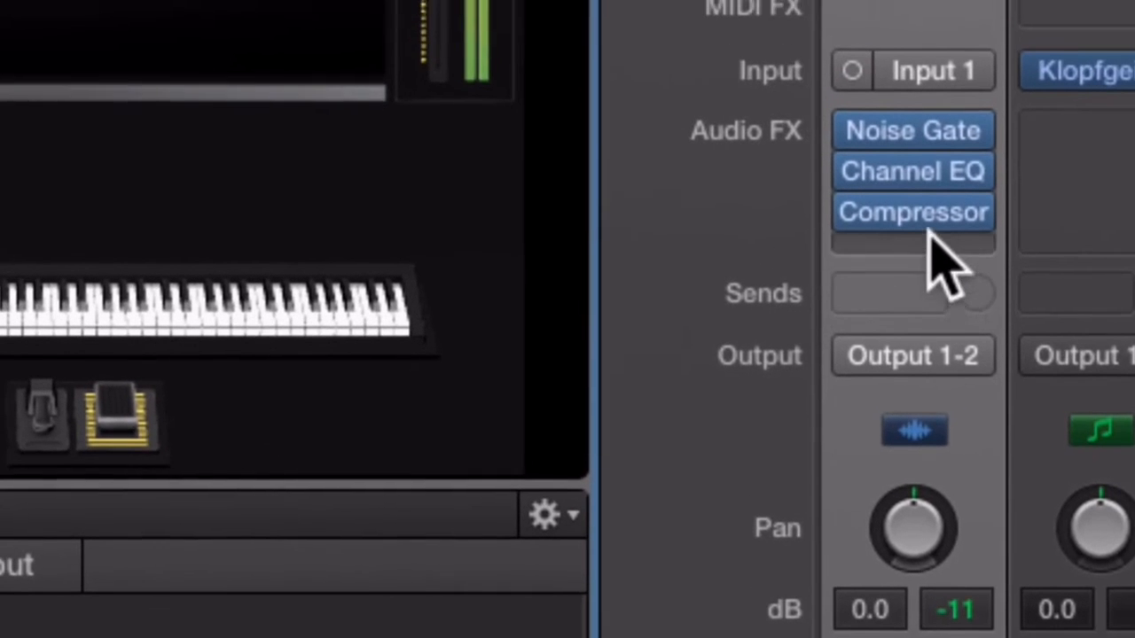
Step: Insert a mono Pitch Correction below the Compressor on the Audio 1 strip and set its response to 0.00 ms
click(1010, 133)
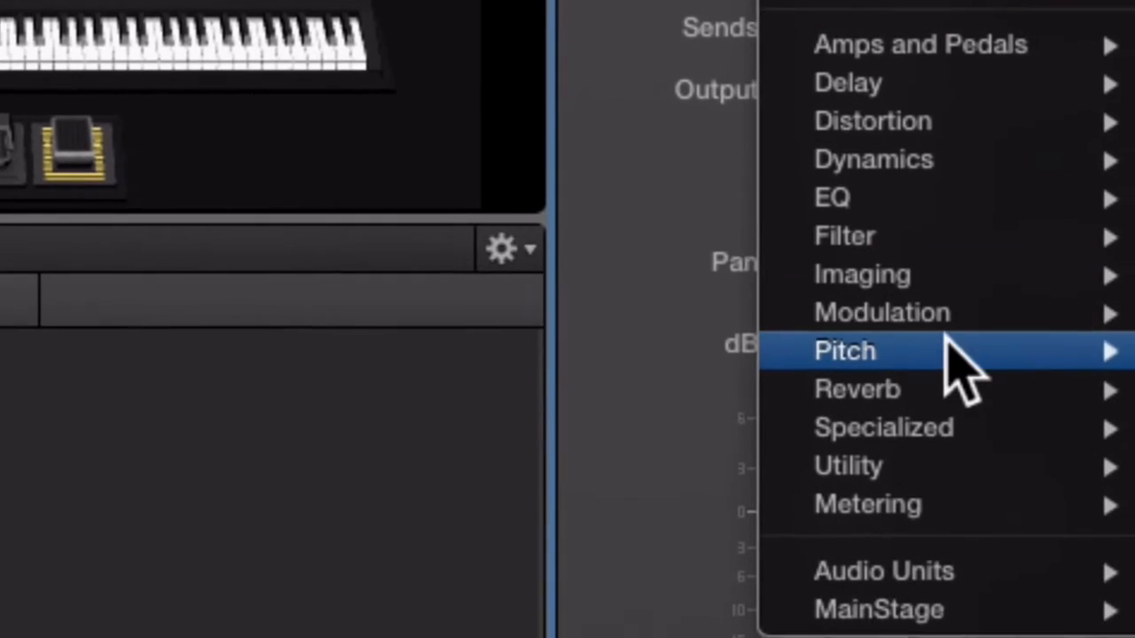
mouse_move(980, 426)
mouse_move(718, 438)
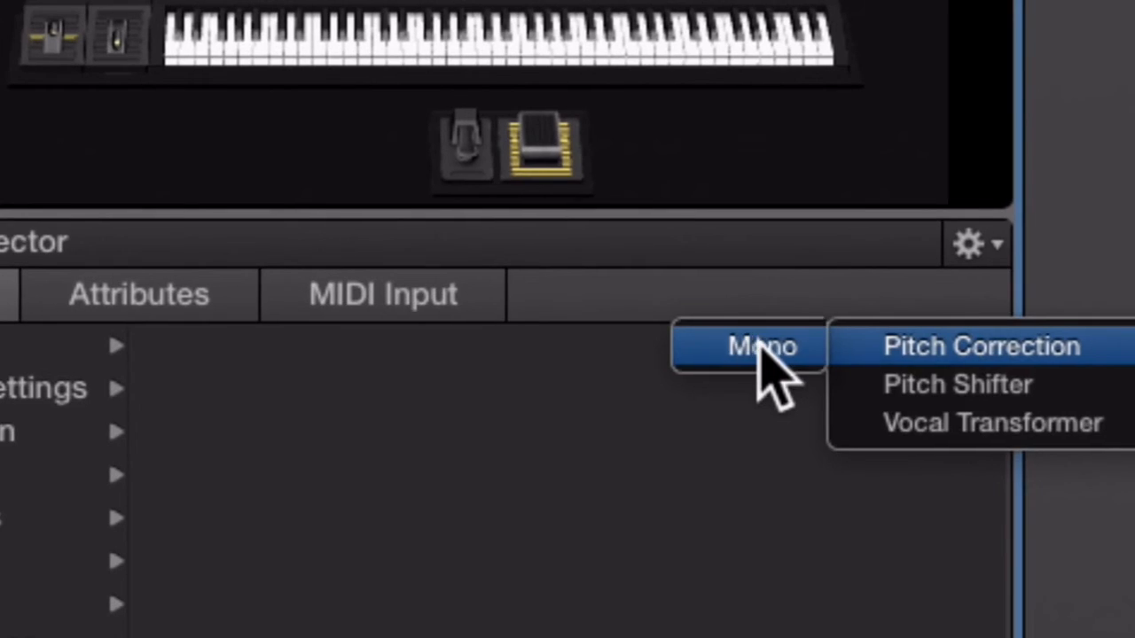
click(479, 351)
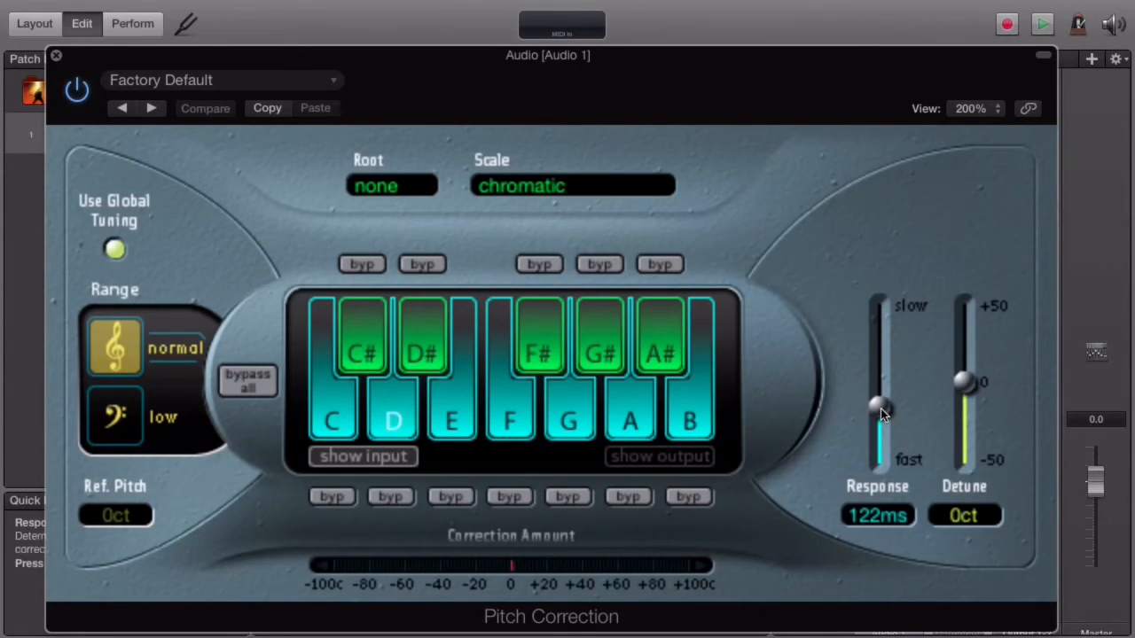
drag(880, 408, 874, 499)
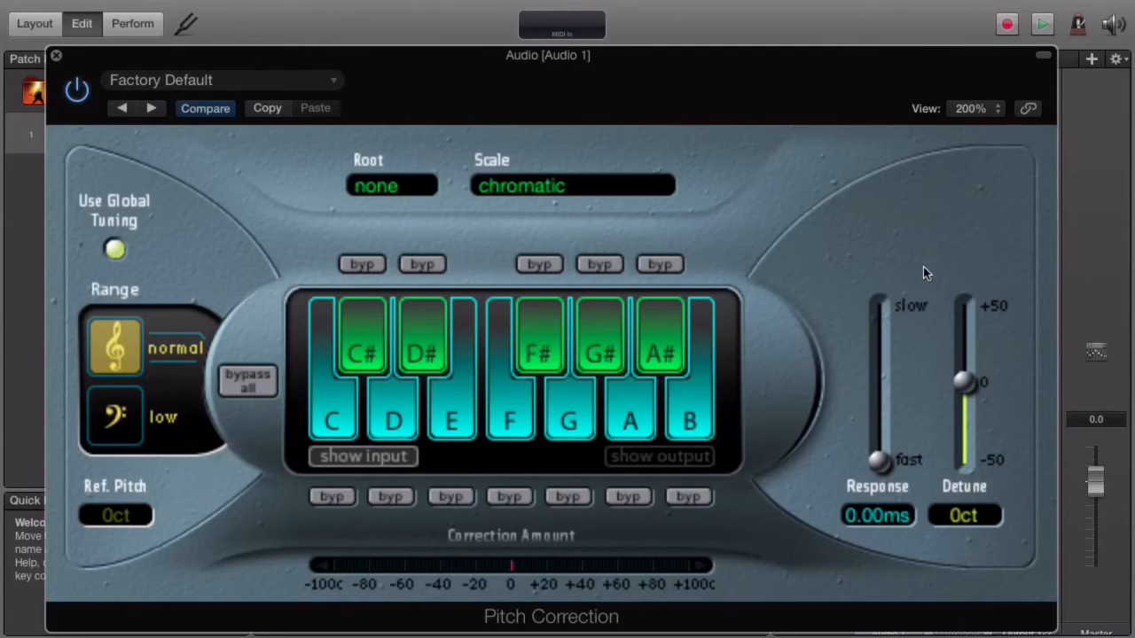
Step: Turn on recording, set the Pitch Correction to the major scale with root C, and close its window
key(r)
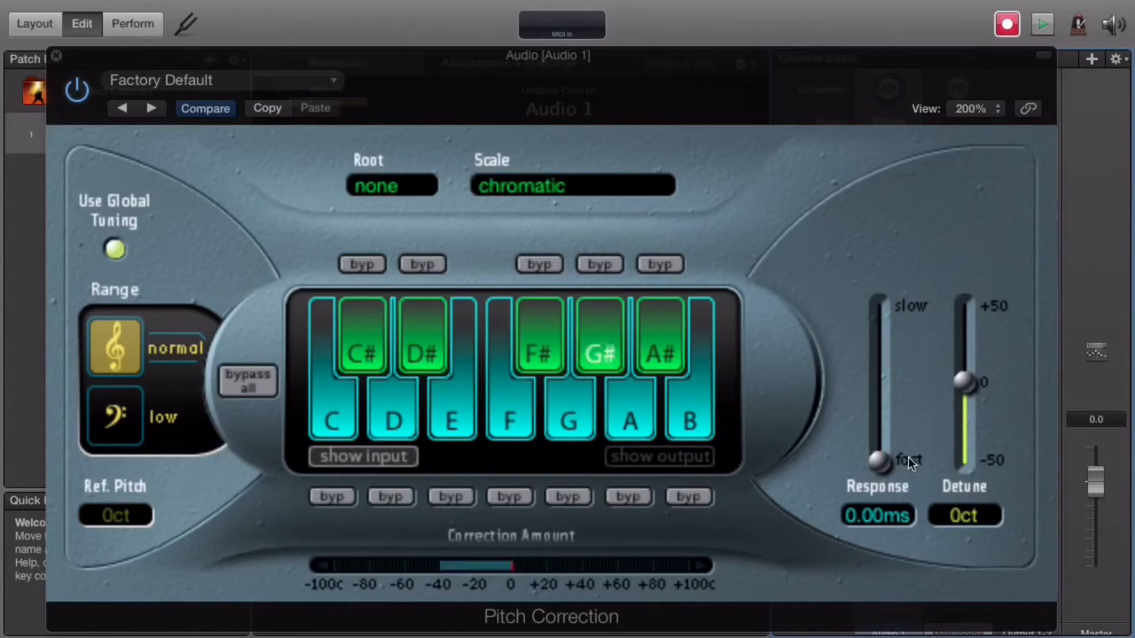
key(XF86AudioRaiseVolume)
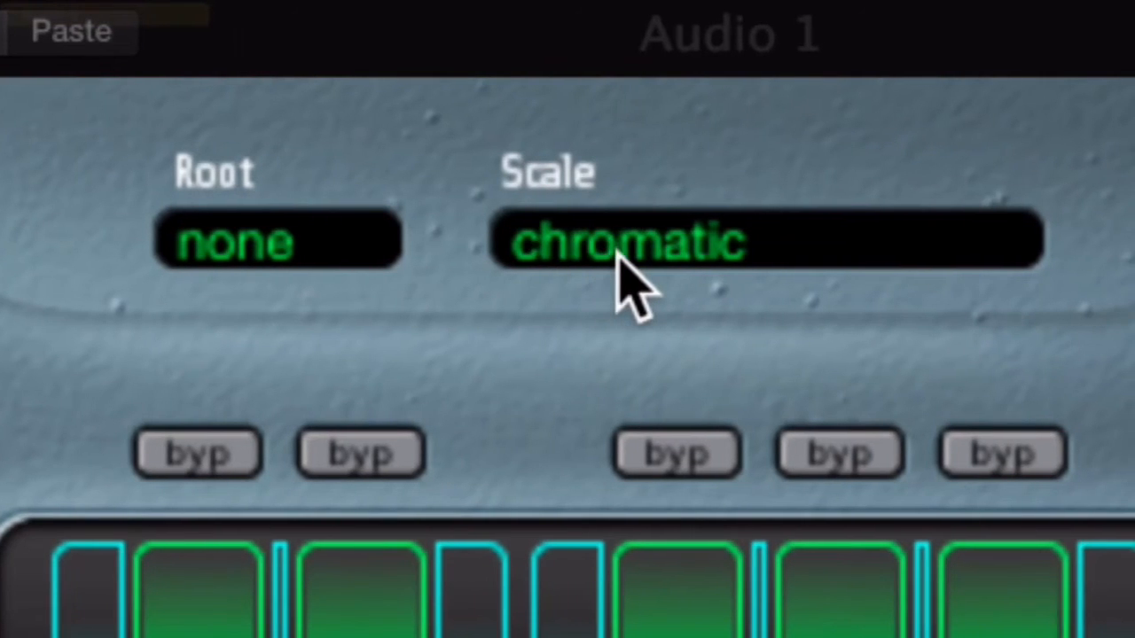
click(616, 251)
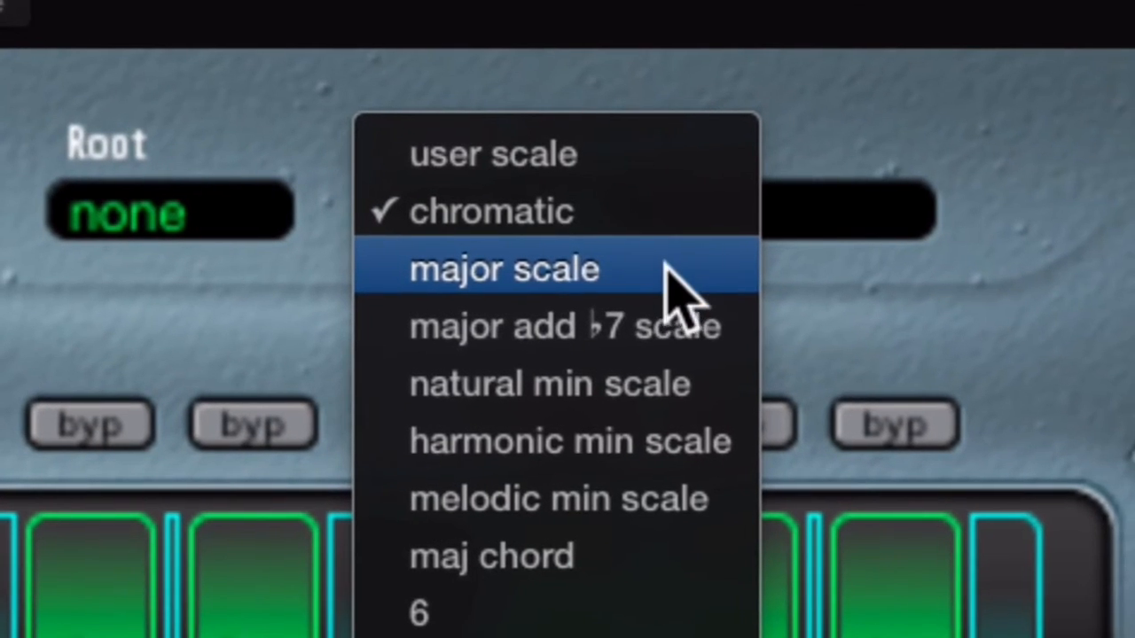
click(770, 290)
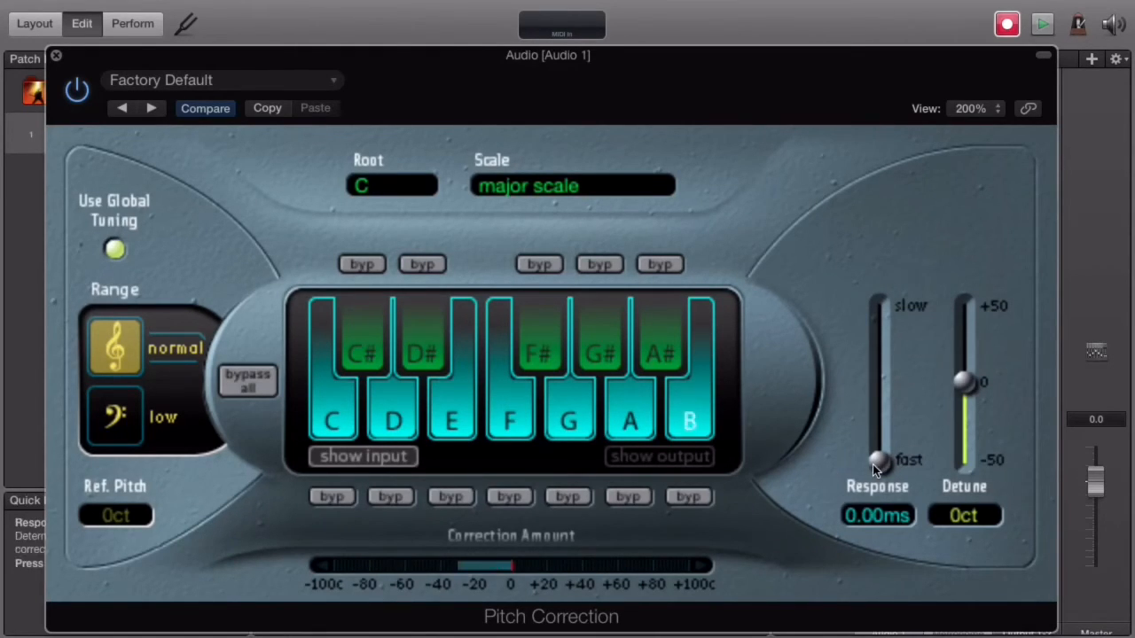
mouse_move(872, 465)
mouse_down()
mouse_move(874, 429)
mouse_move(874, 465)
mouse_up()
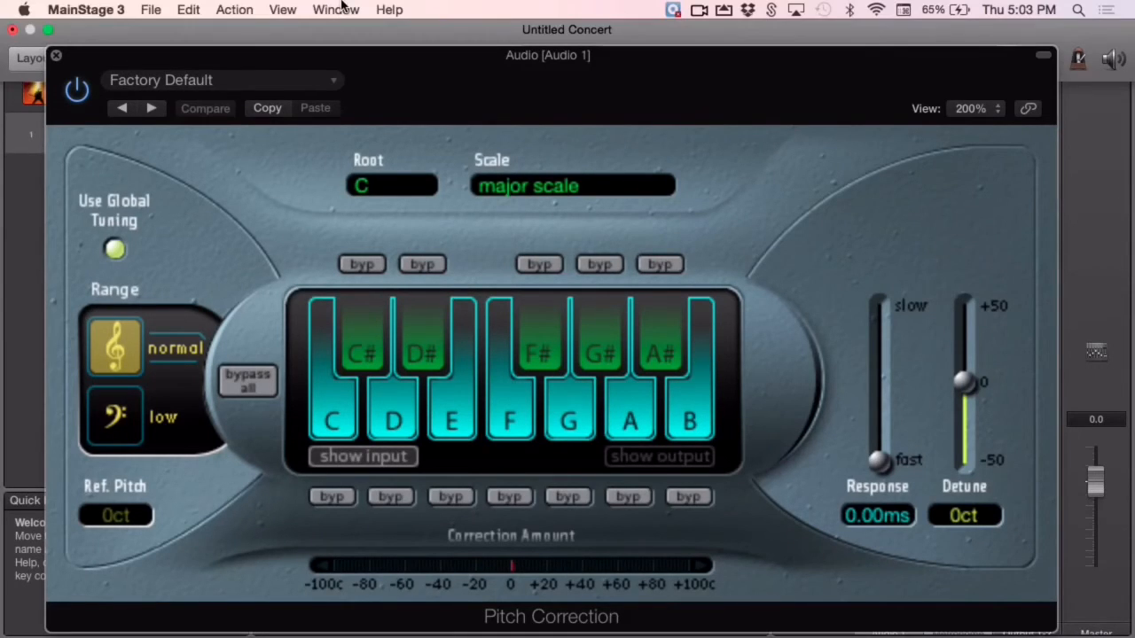
click(56, 55)
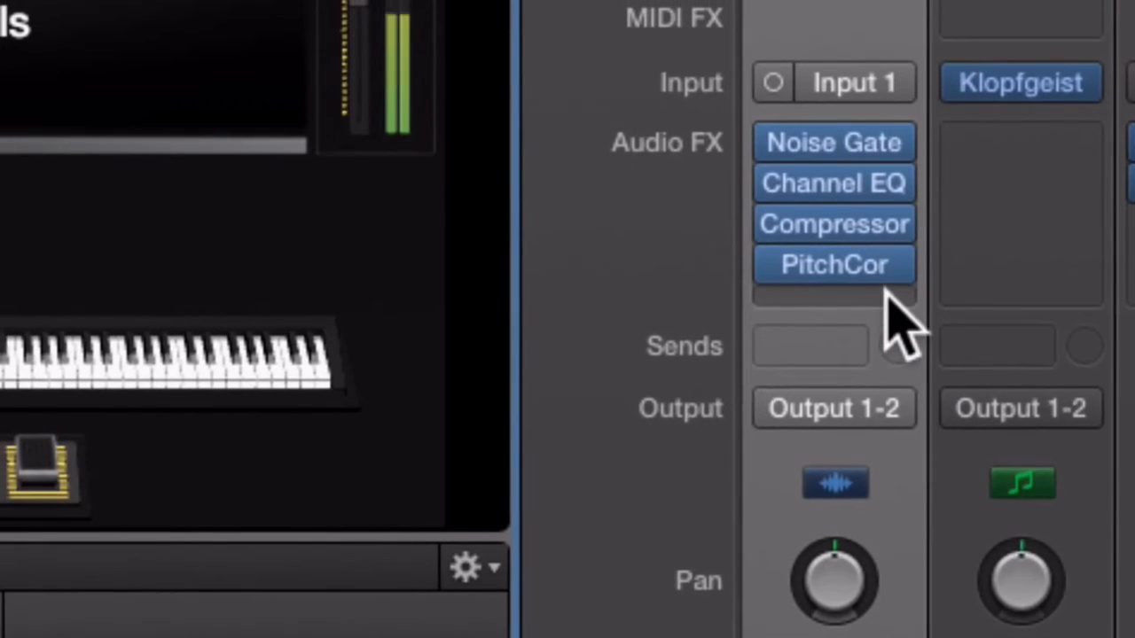
Step: Insert a Mono->Stereo Space Designer reverb below the Pitch Correction on the Audio 1 strip
click(884, 295)
mouse_move(910, 513)
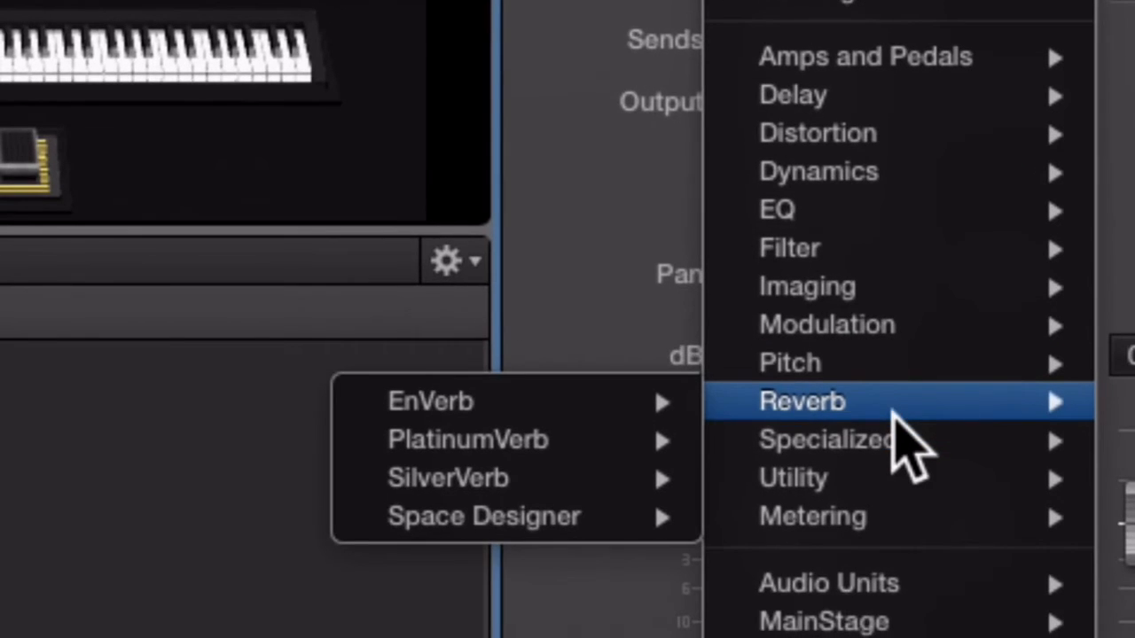
mouse_move(885, 485)
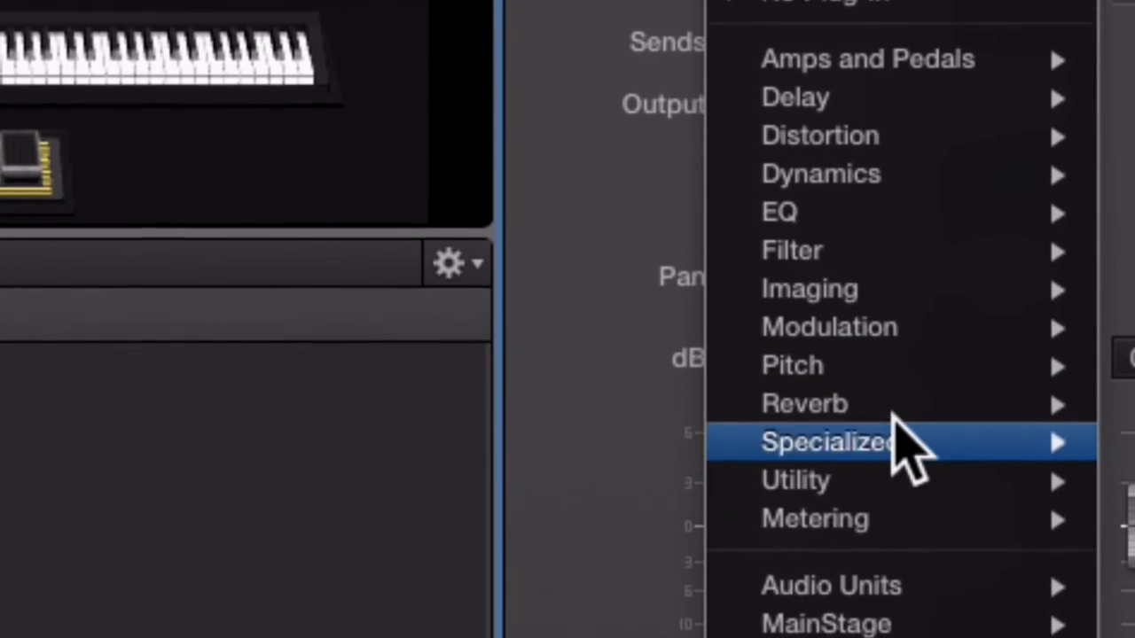
mouse_move(890, 377)
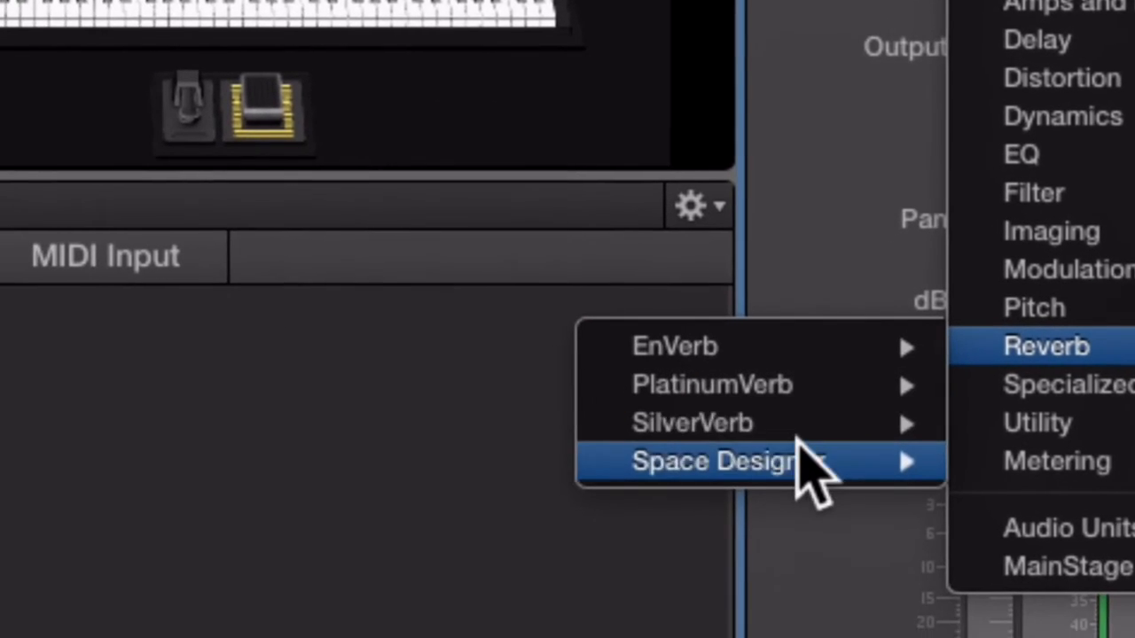
mouse_move(798, 465)
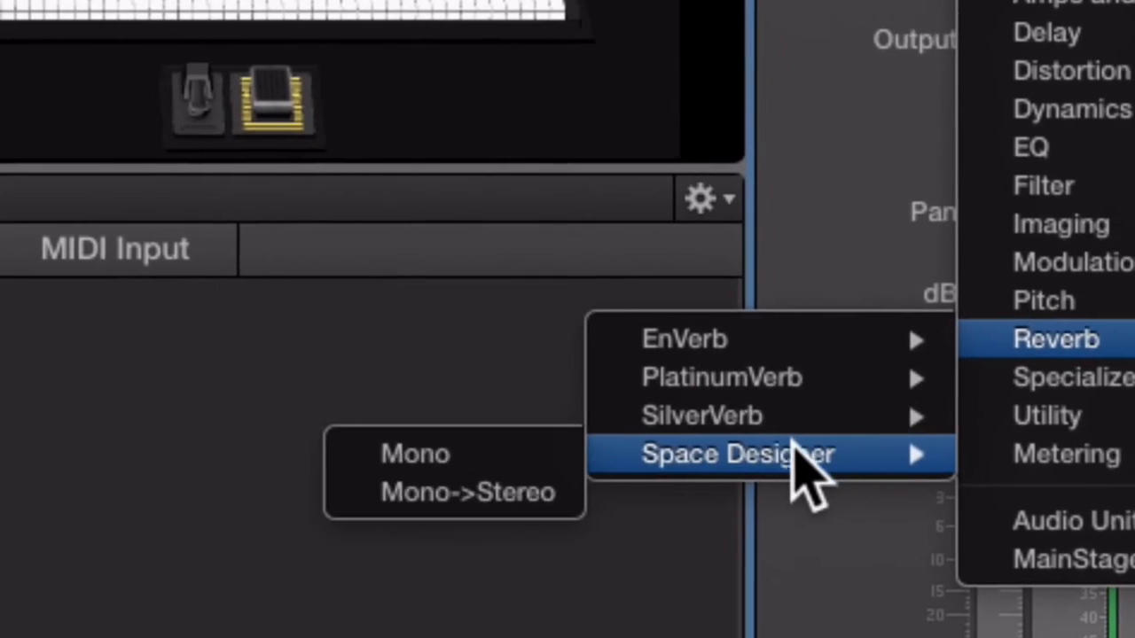
click(483, 496)
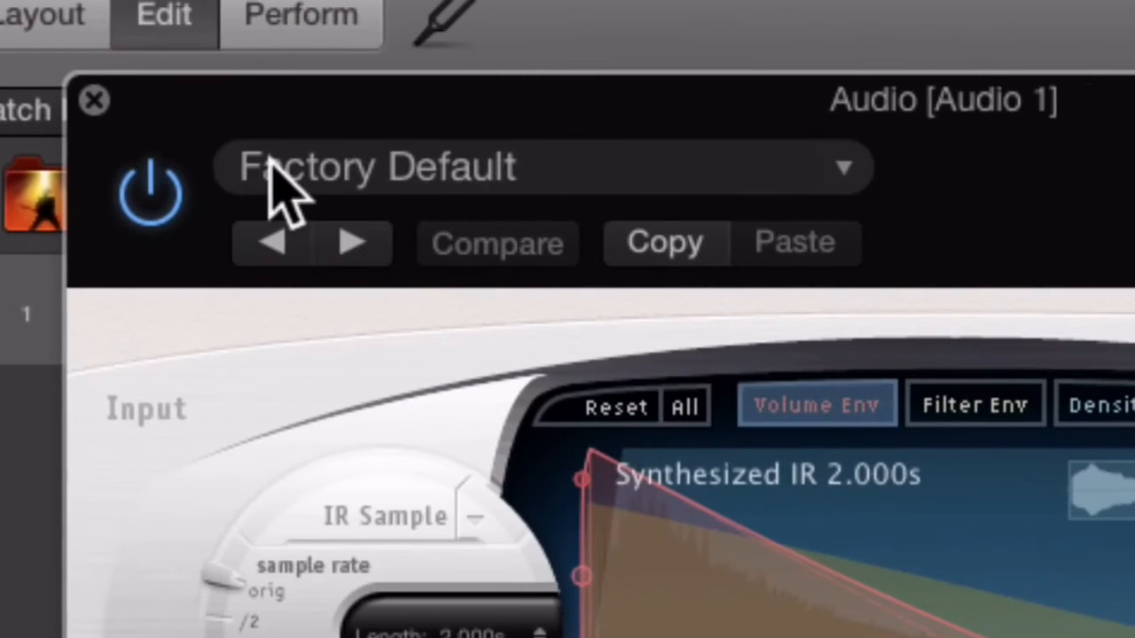
Step: Load the Evolving Circles preset from Space Designer's Warped Effects, Moving Spaces category
click(273, 167)
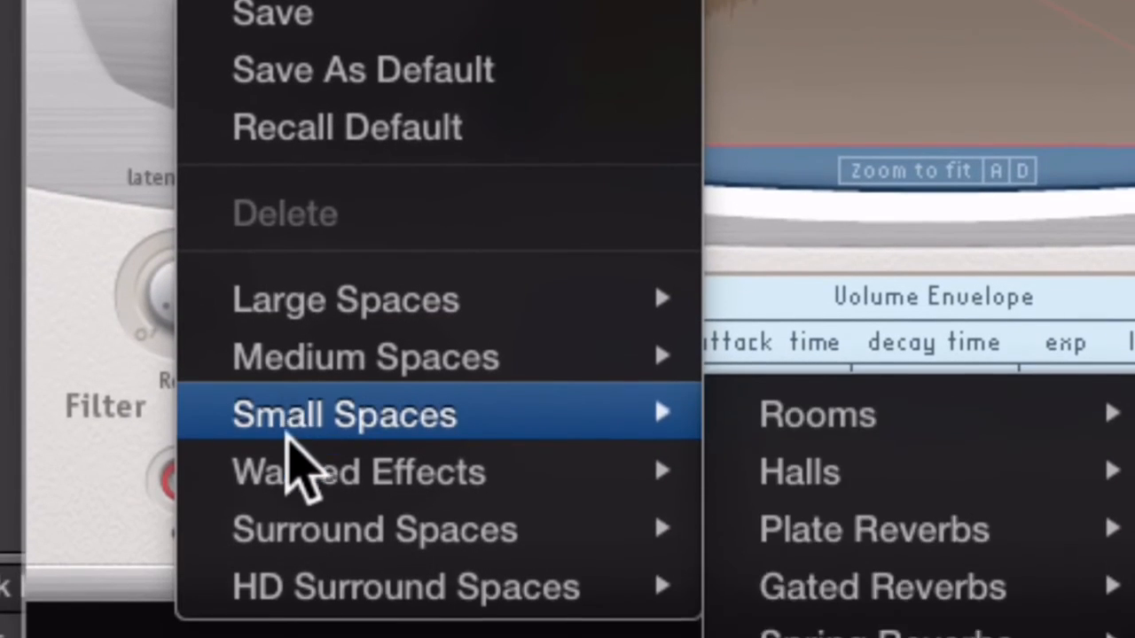
mouse_move(288, 461)
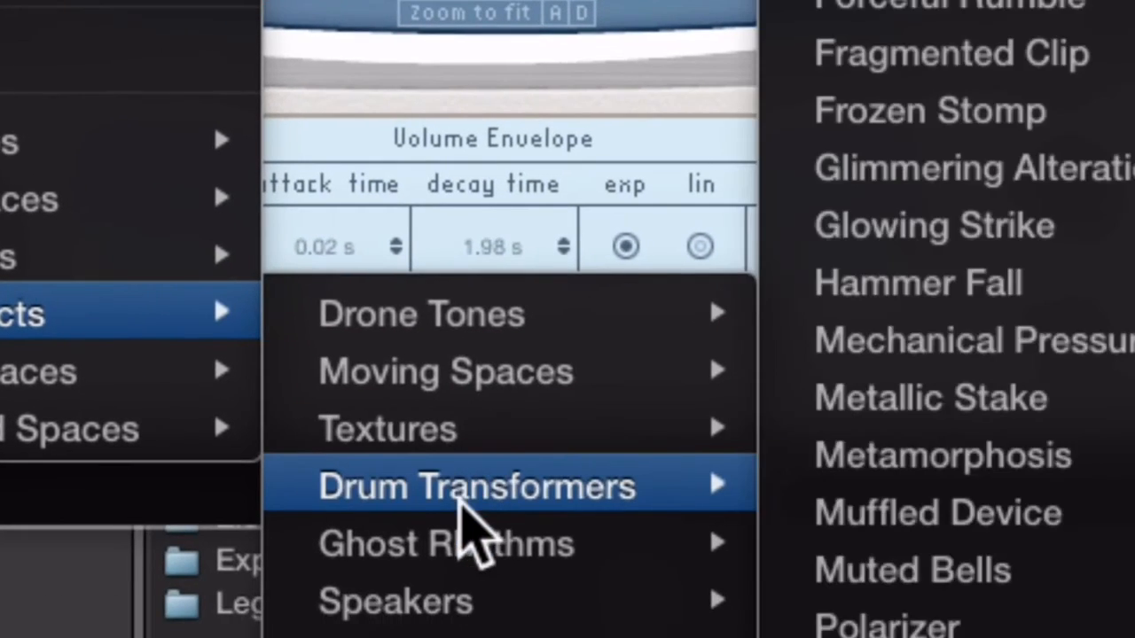
mouse_move(535, 637)
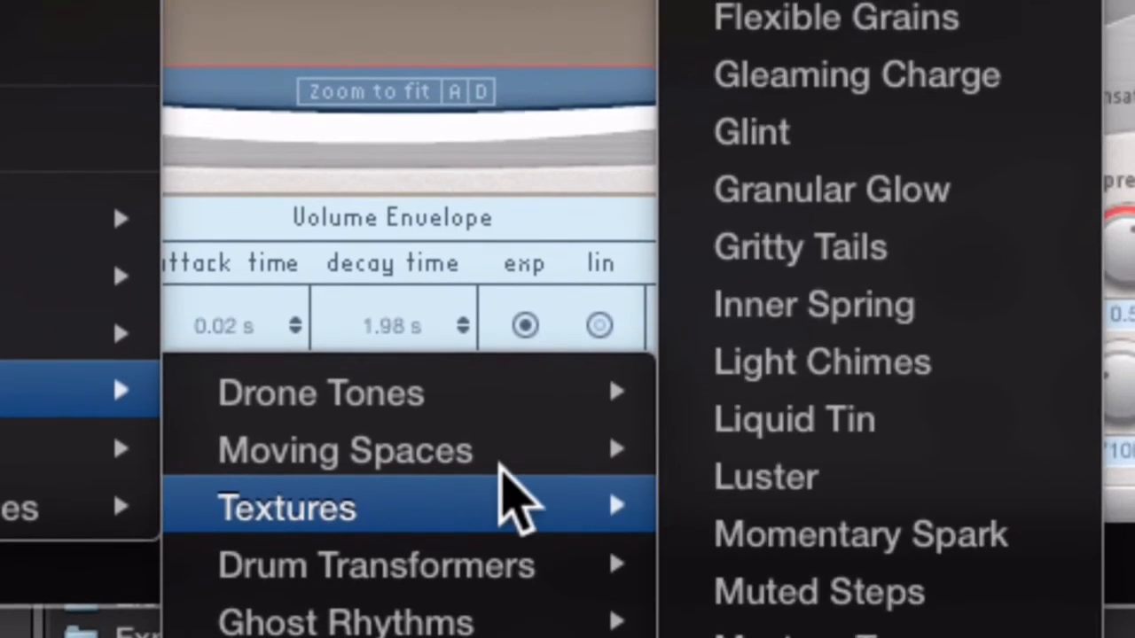
mouse_move(555, 291)
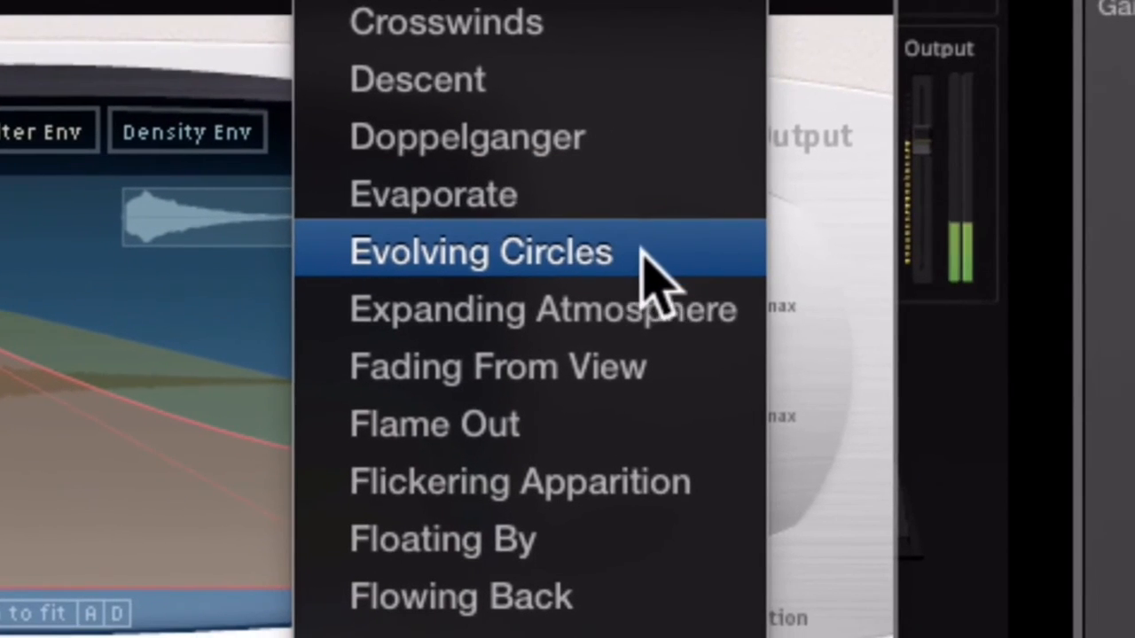
click(643, 328)
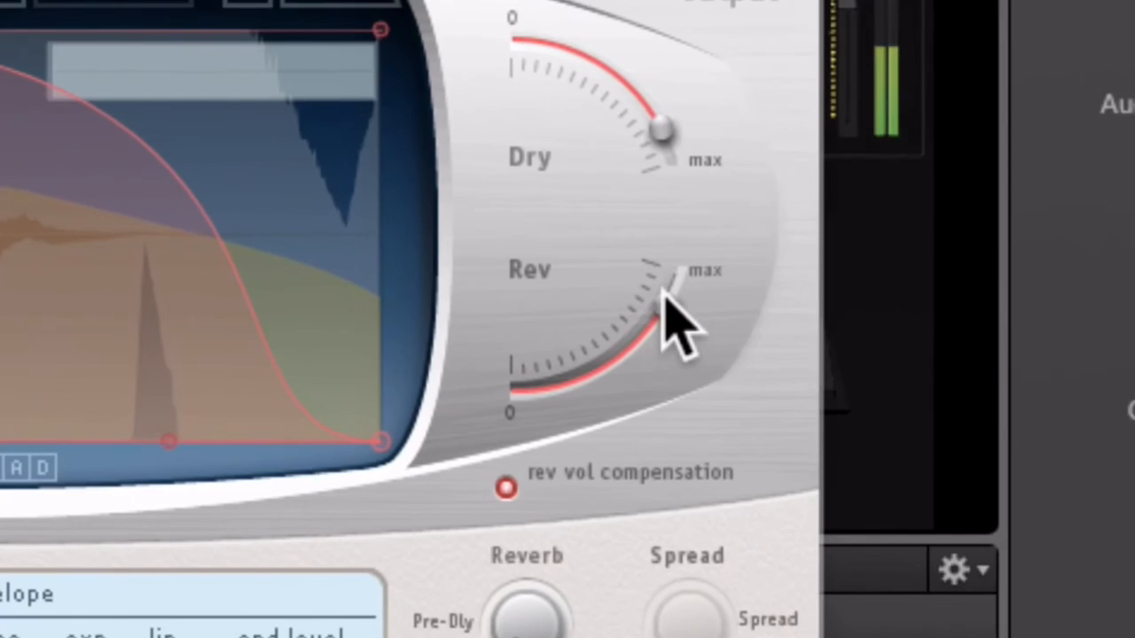
Step: Raise Space Designer's reverb output level close to maximum, adjust its dry level, and close the window
mouse_move(661, 294)
mouse_down()
mouse_move(552, 384)
mouse_move(711, 313)
mouse_move(677, 297)
mouse_up()
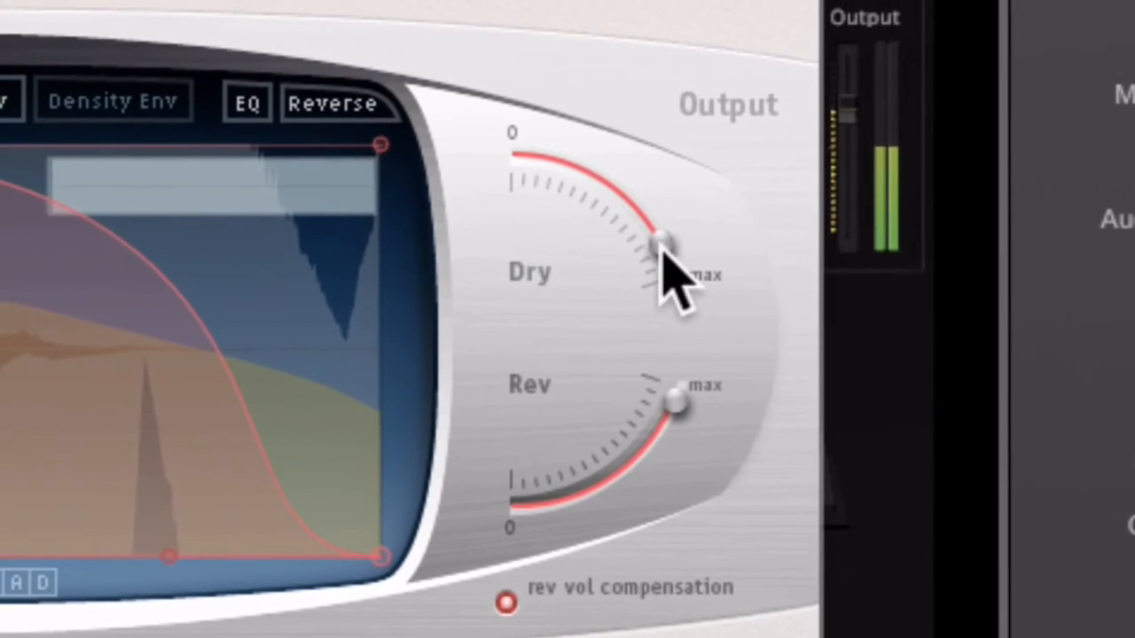
drag(627, 146, 595, 110)
drag(656, 241, 666, 273)
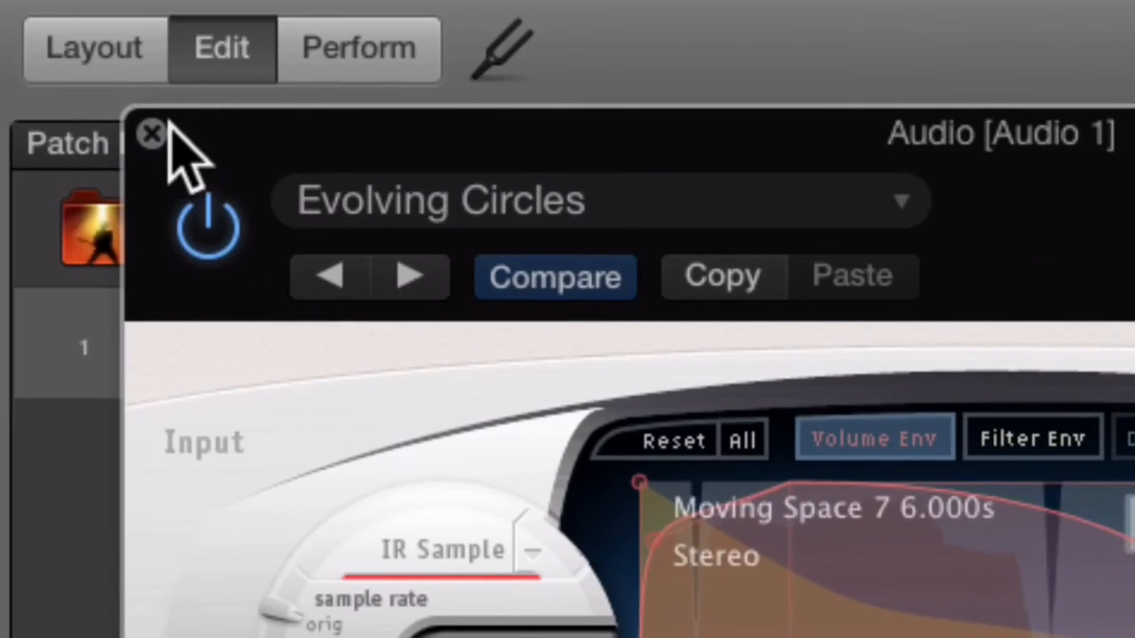
click(152, 127)
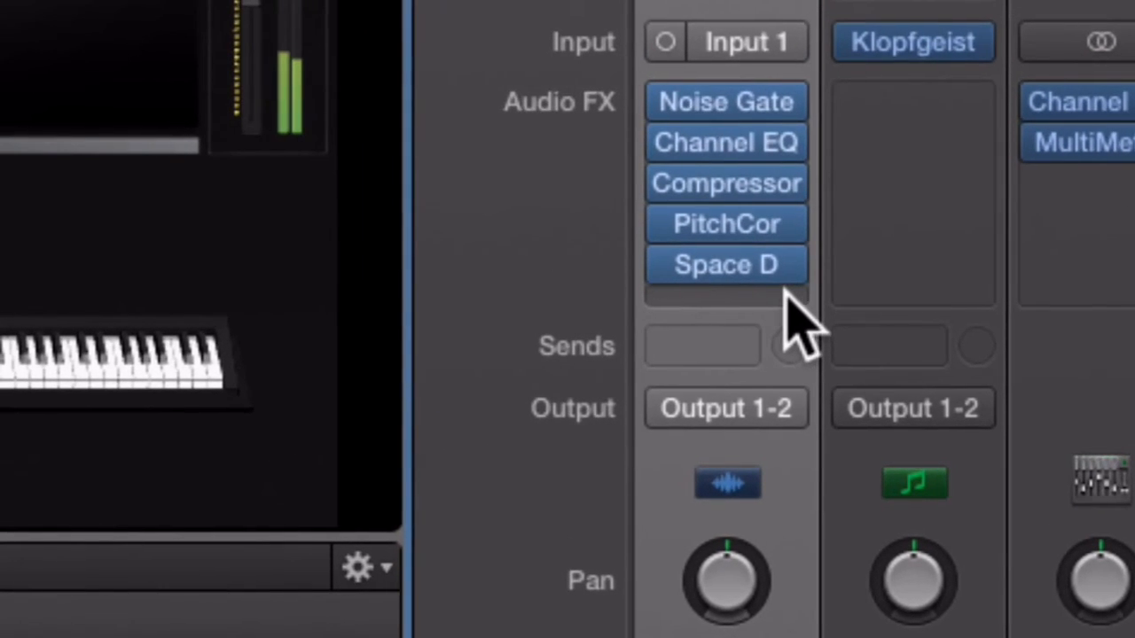
Step: Insert a stereo Limiter below Space Designer on the Audio 1 strip
click(727, 296)
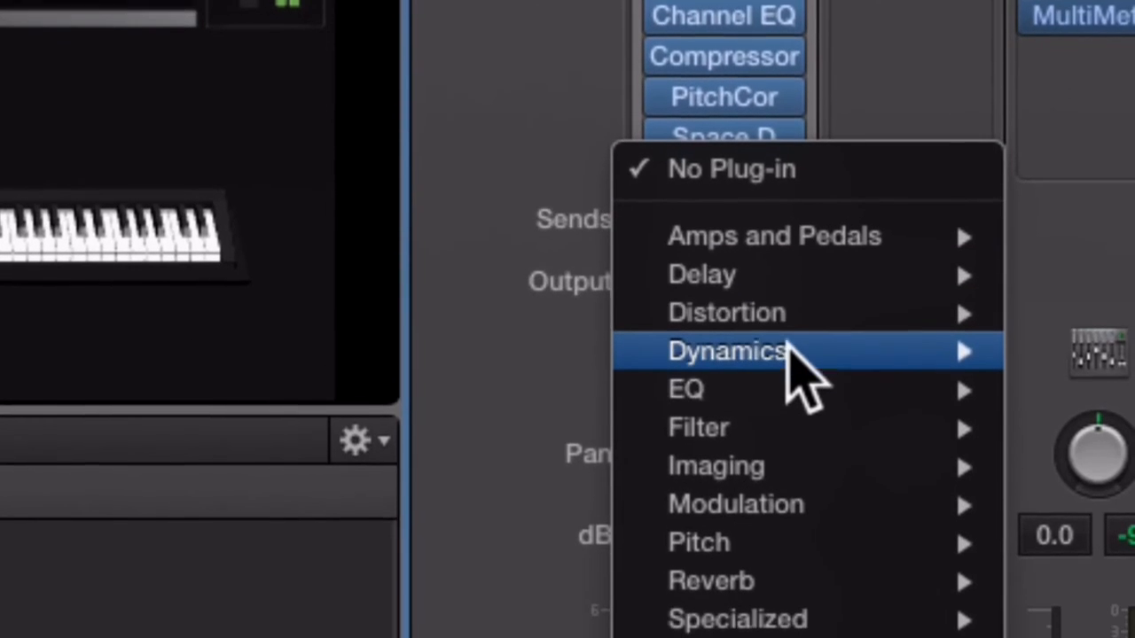
mouse_move(788, 479)
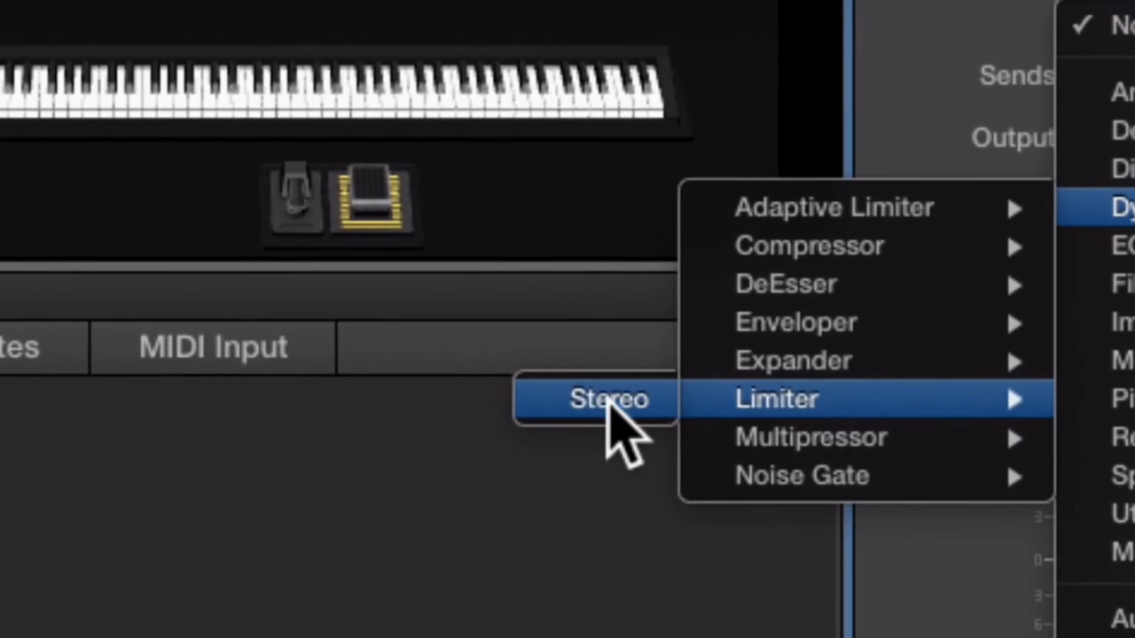
click(456, 406)
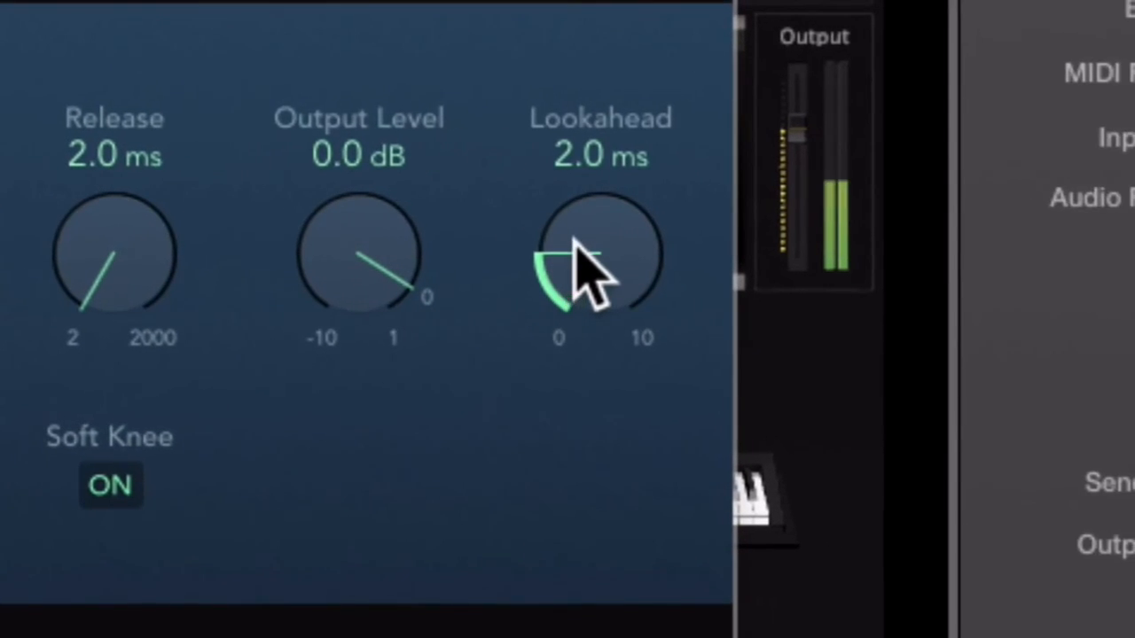
Step: Set the Limiter's lookahead to 0.0 ms and gain to +5.0 dB, and close its window
drag(580, 257, 612, 504)
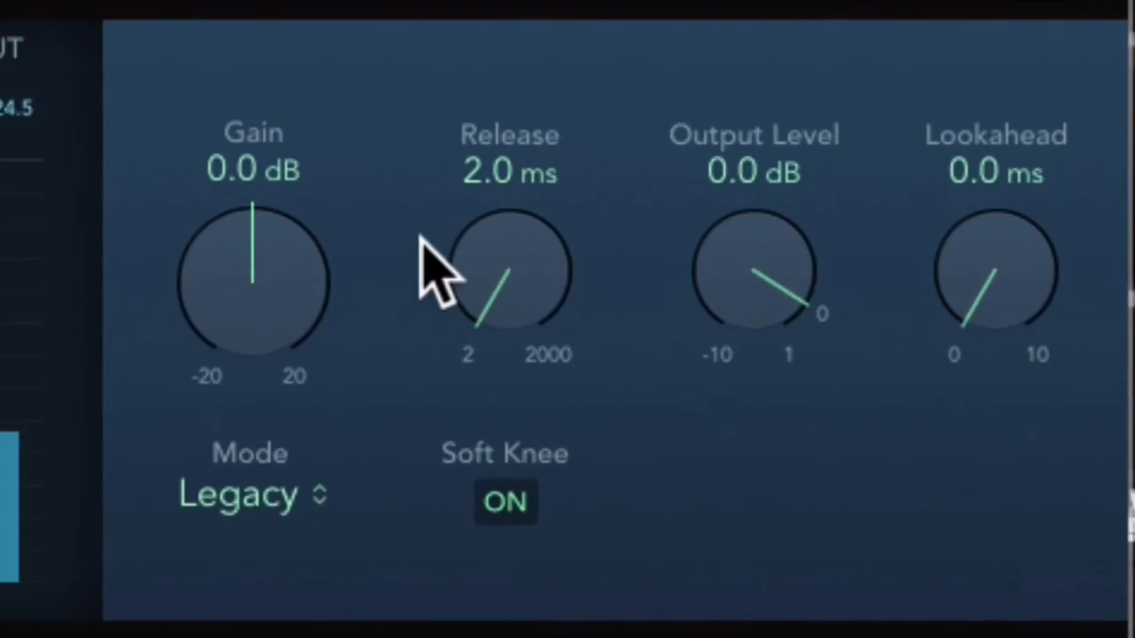
drag(261, 271, 196, 171)
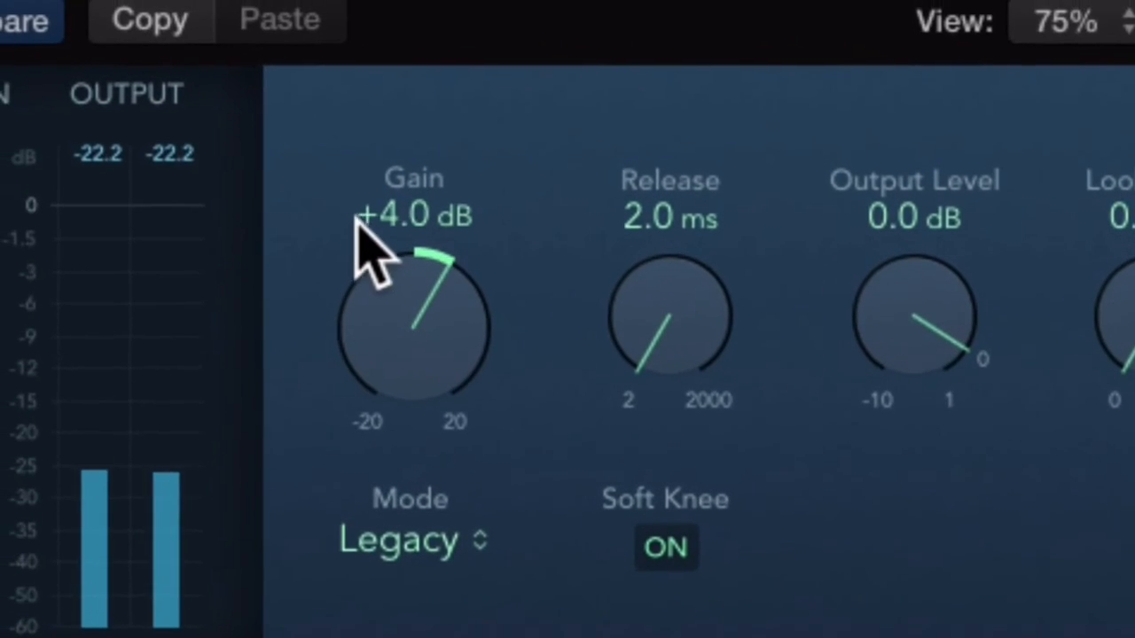
drag(357, 219, 351, 213)
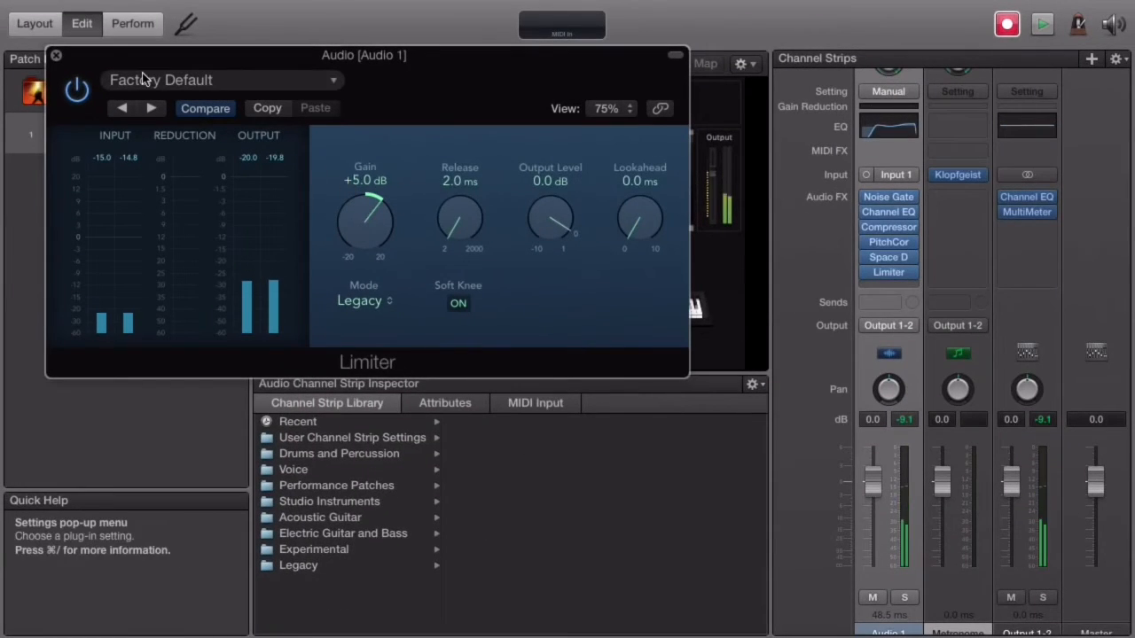
click(56, 58)
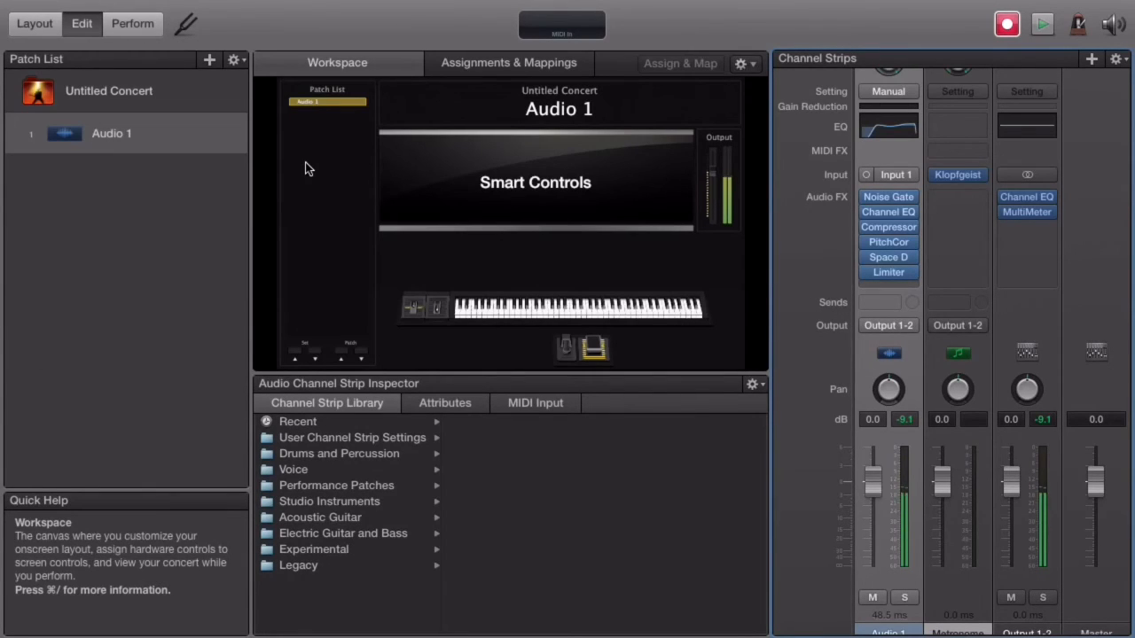